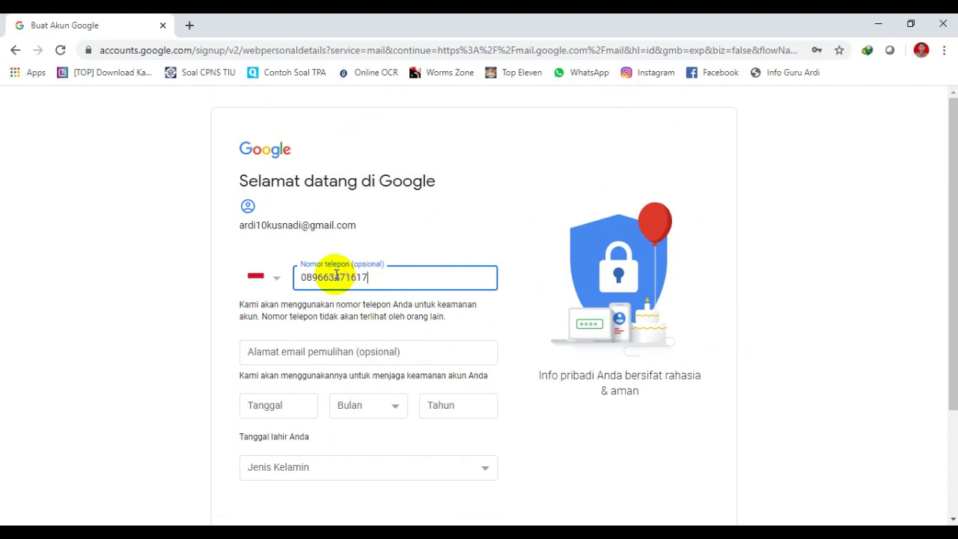
Enter the recovery e-mail address and birth day 7.
click(322, 350)
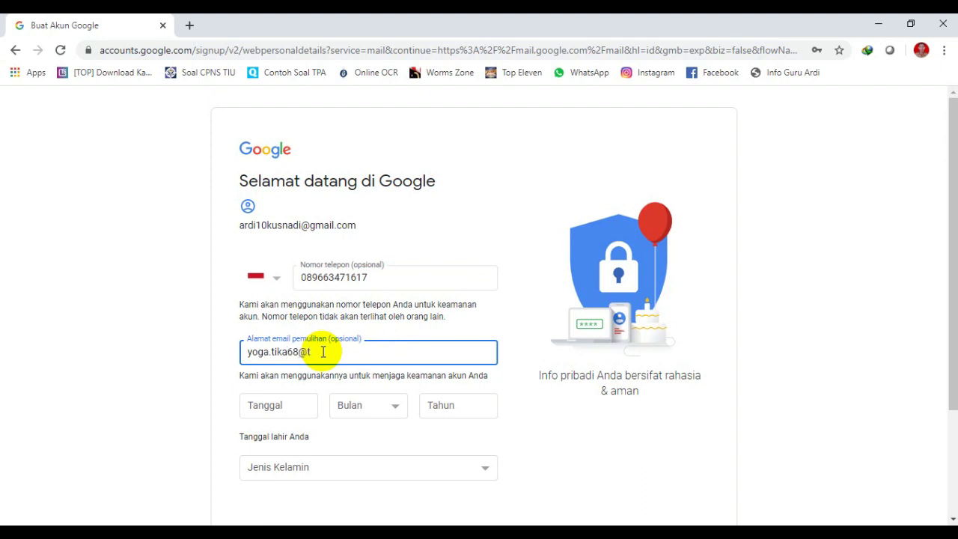
text(gmail.com)
key(Tab)
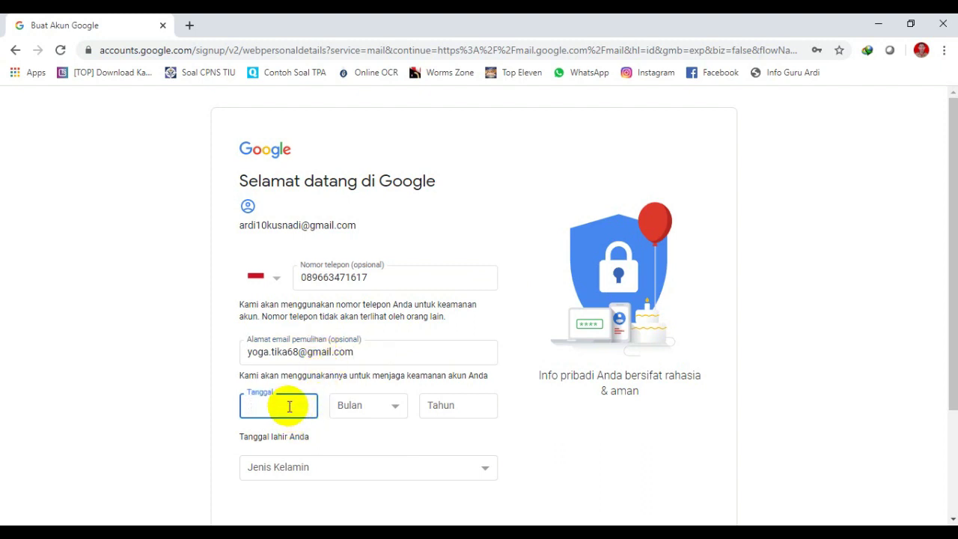
text(7)
Set birth month Januari, year 1989 and gender Pria, then continue.
click(338, 405)
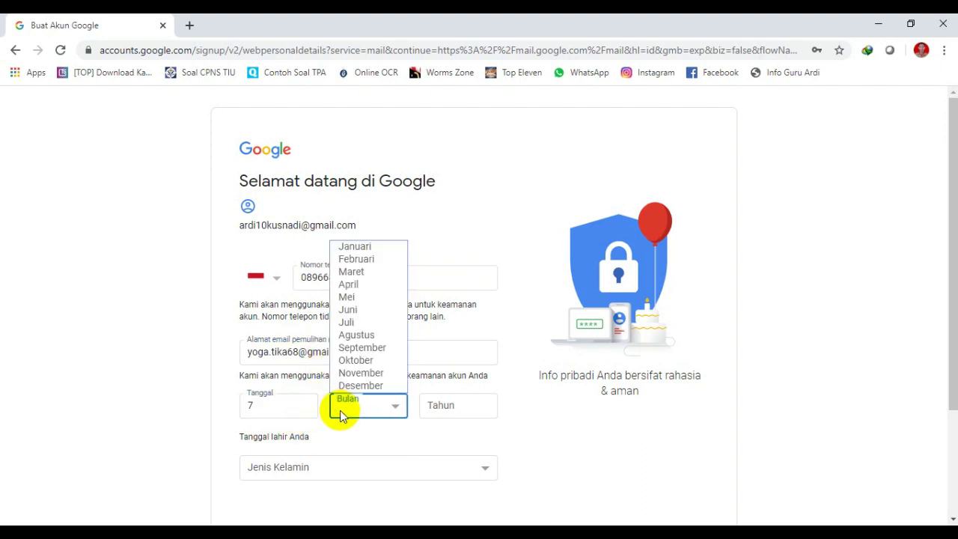
click(378, 247)
click(444, 404)
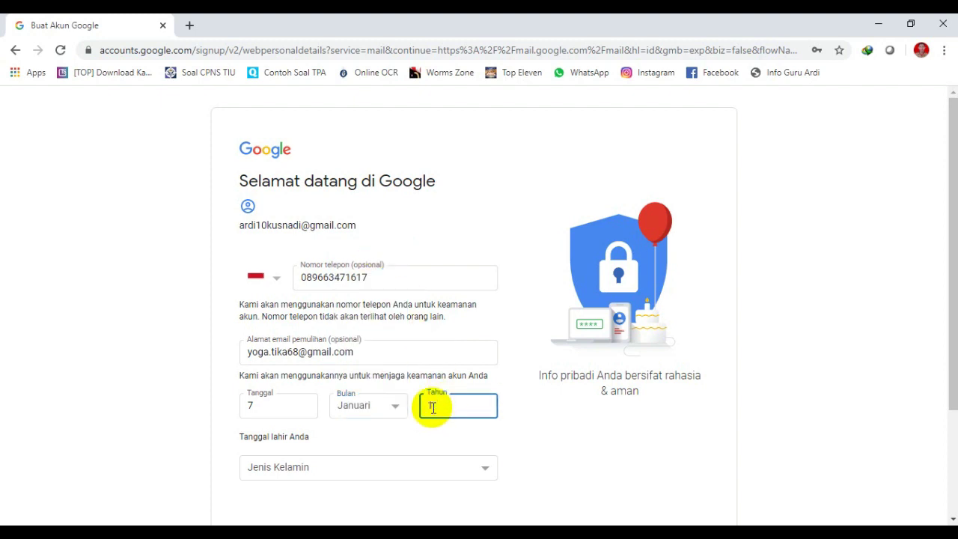
click(349, 464)
click(317, 425)
scroll(397, 430, down, 2)
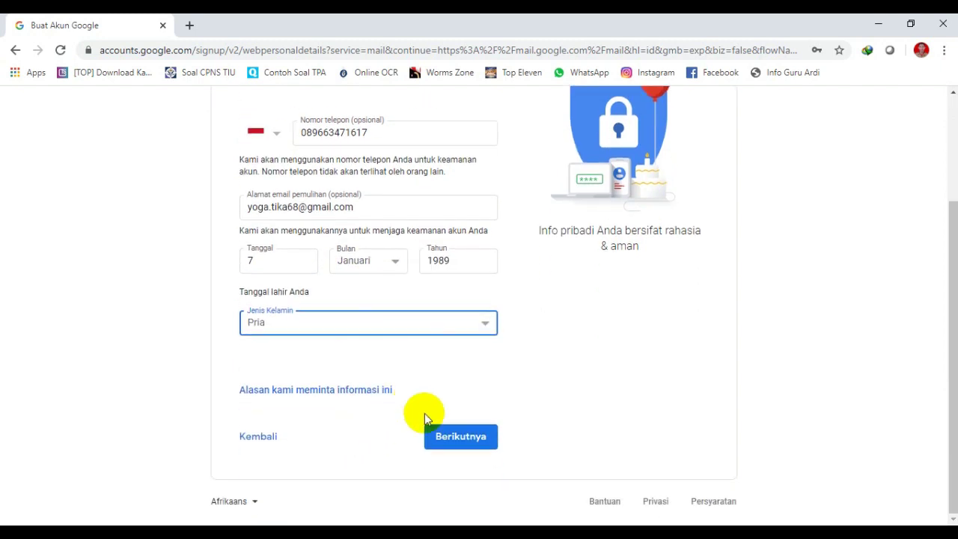
click(433, 429)
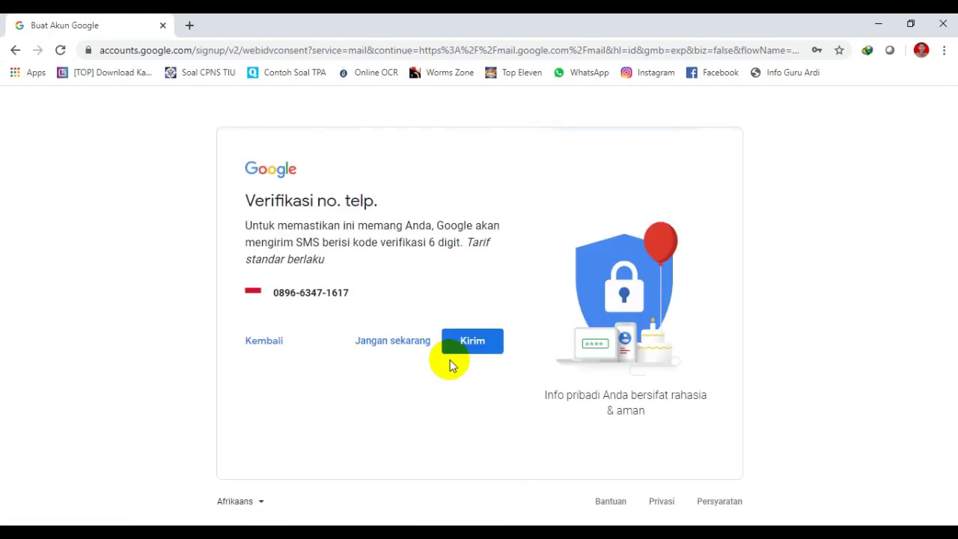
Skip phone verification and accept the Privasi dan Persyaratan terms.
click(412, 343)
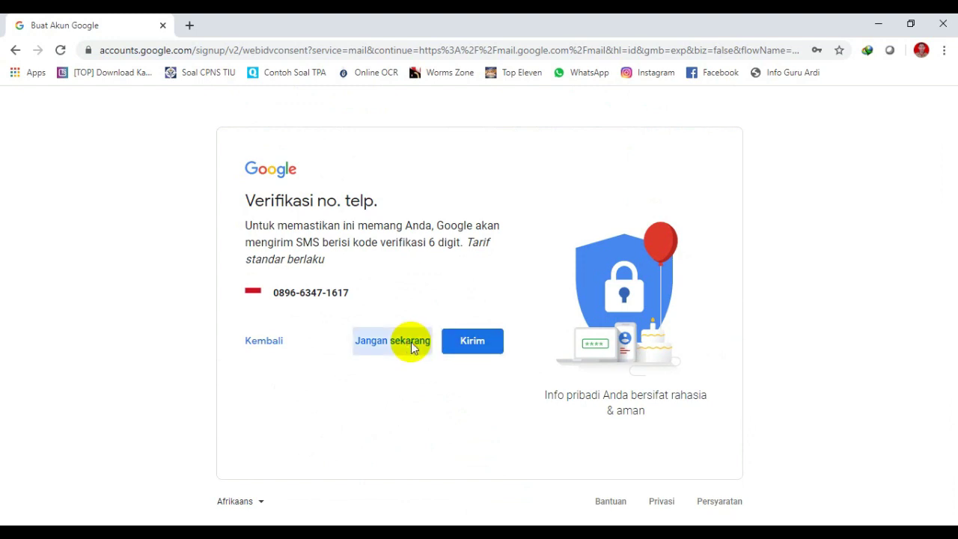
scroll(439, 326, down, 10)
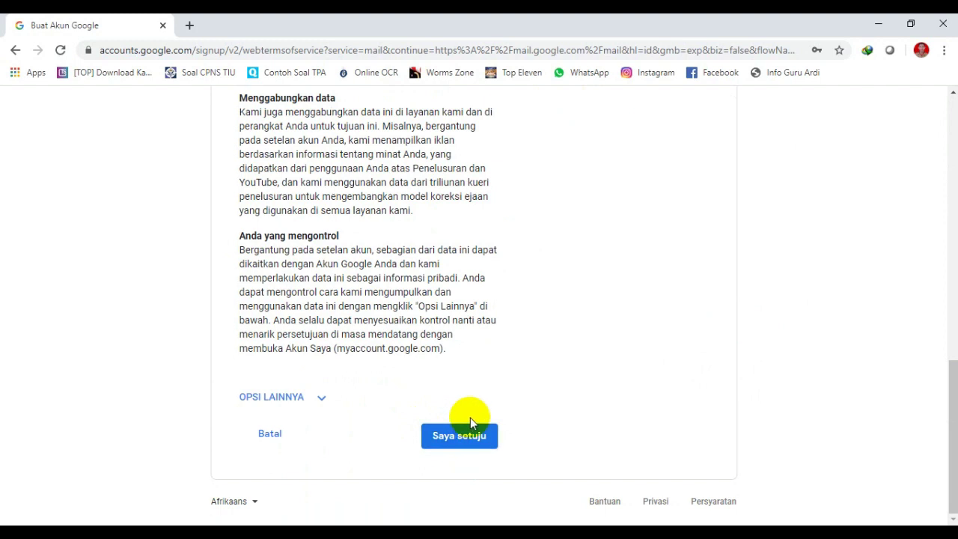
click(471, 430)
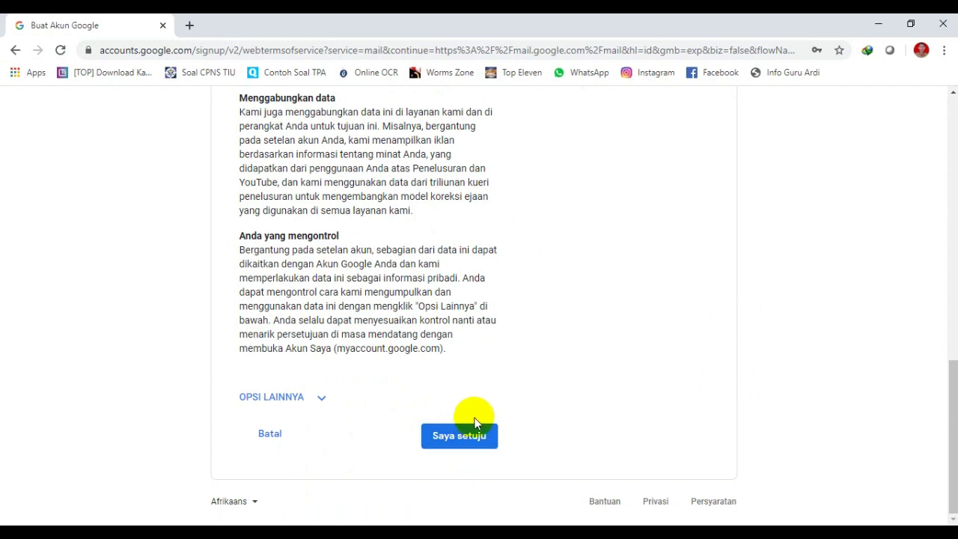
click(476, 429)
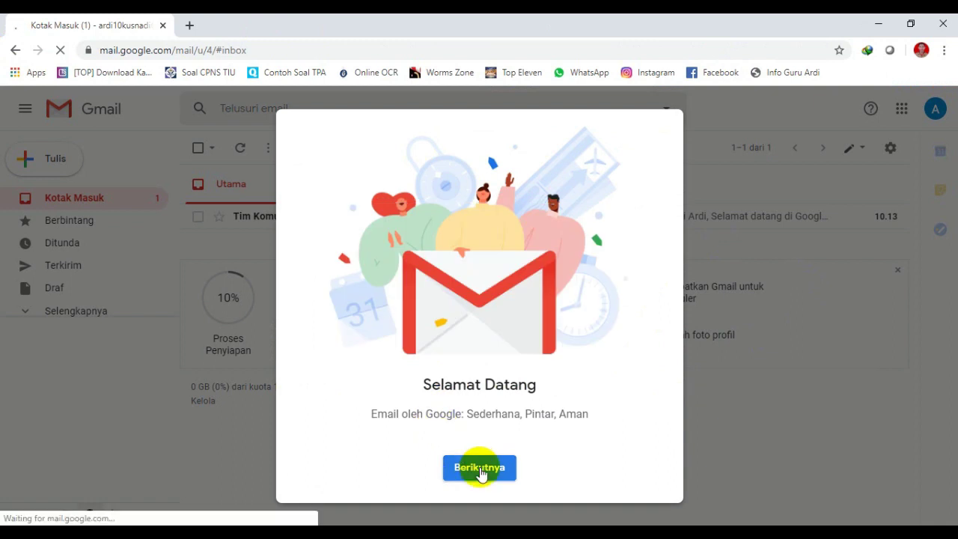
Step through the Selamat Datang dialog and confirm the Pilih tampilan view.
click(480, 470)
click(480, 470)
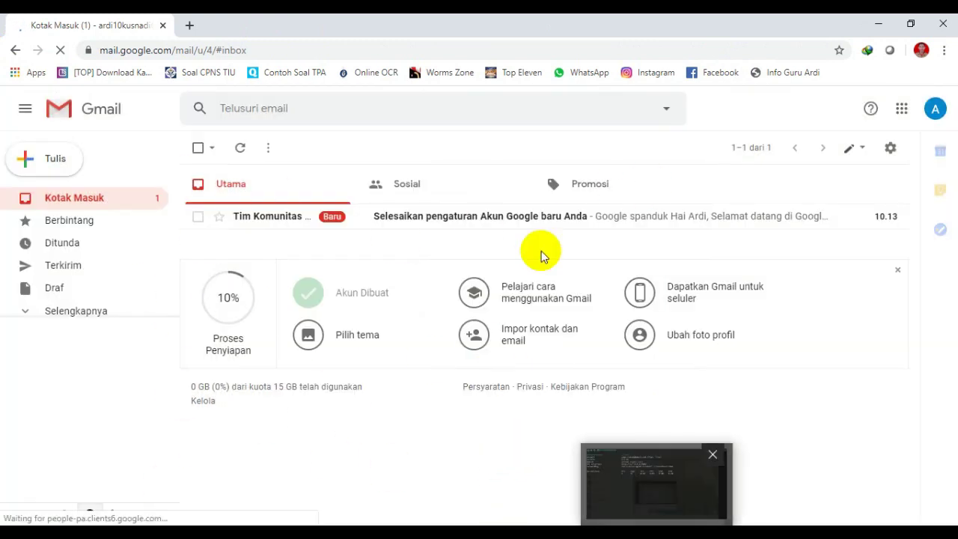
Search 'drive' in a new tab and open Google Drive's own Drive.
click(188, 27)
text(d)
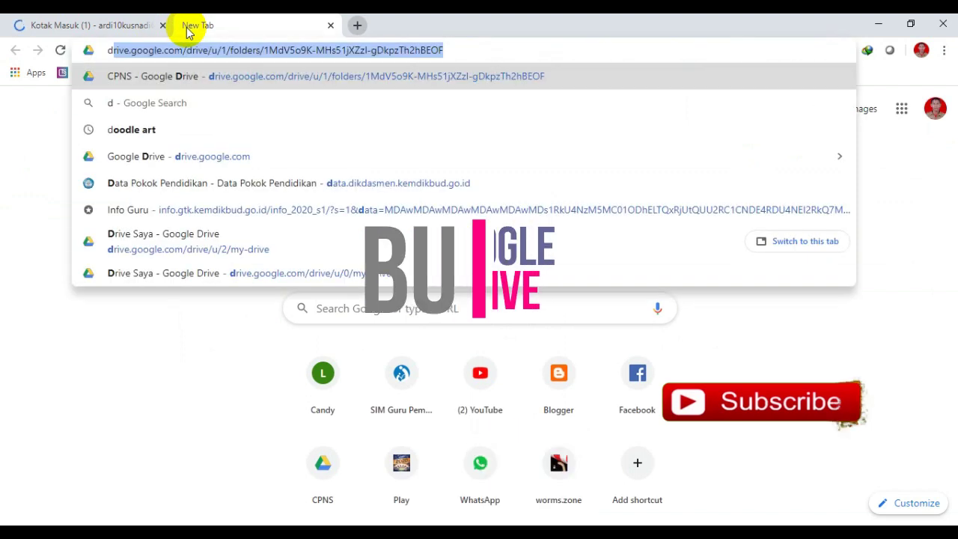
text(rive)
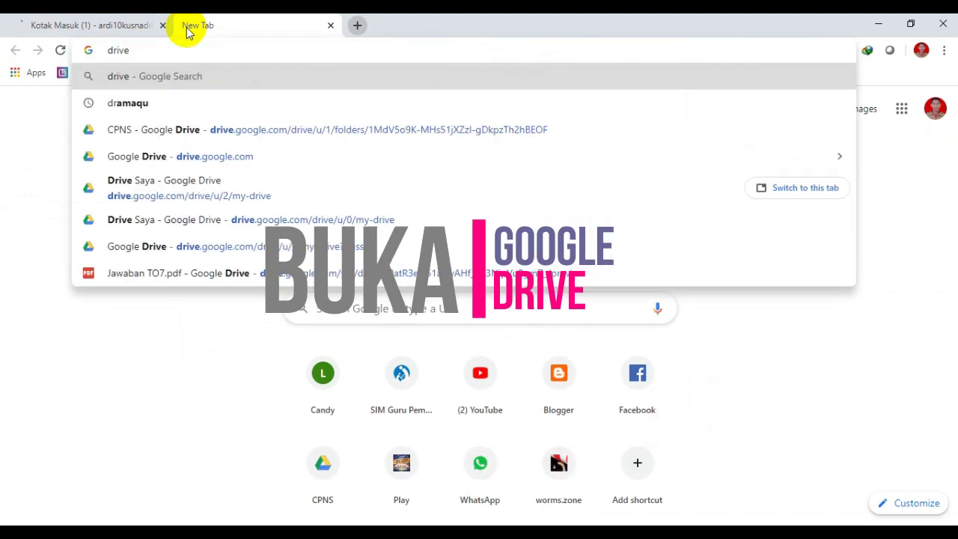
key(Return)
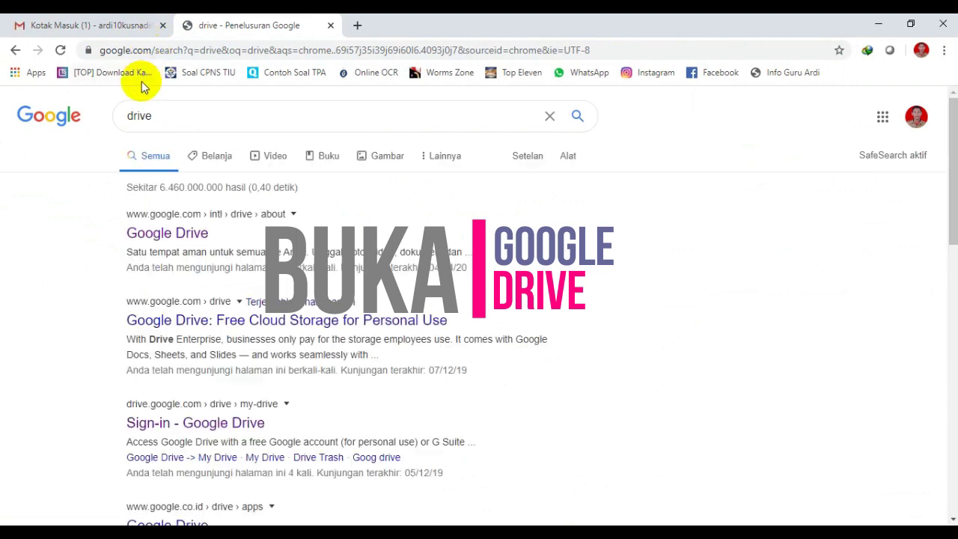
click(176, 236)
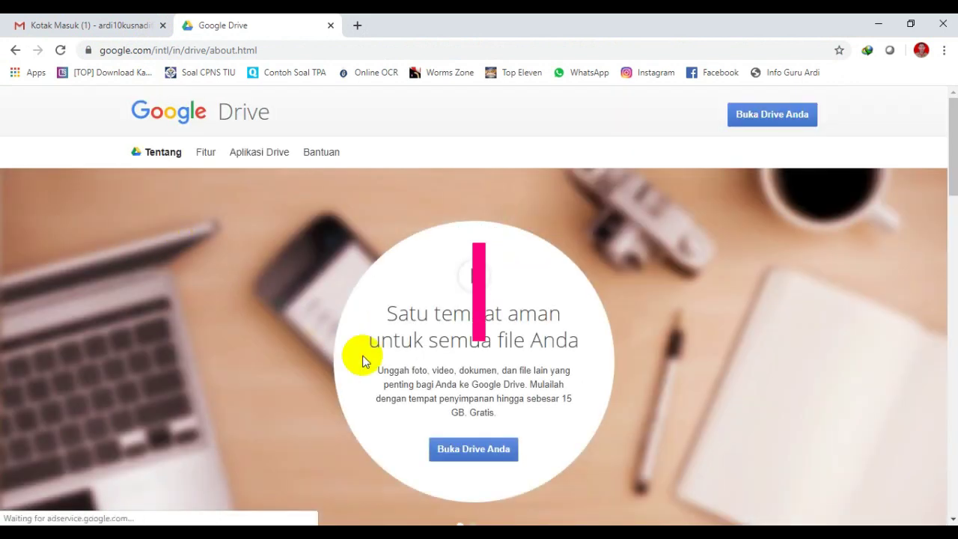
click(469, 450)
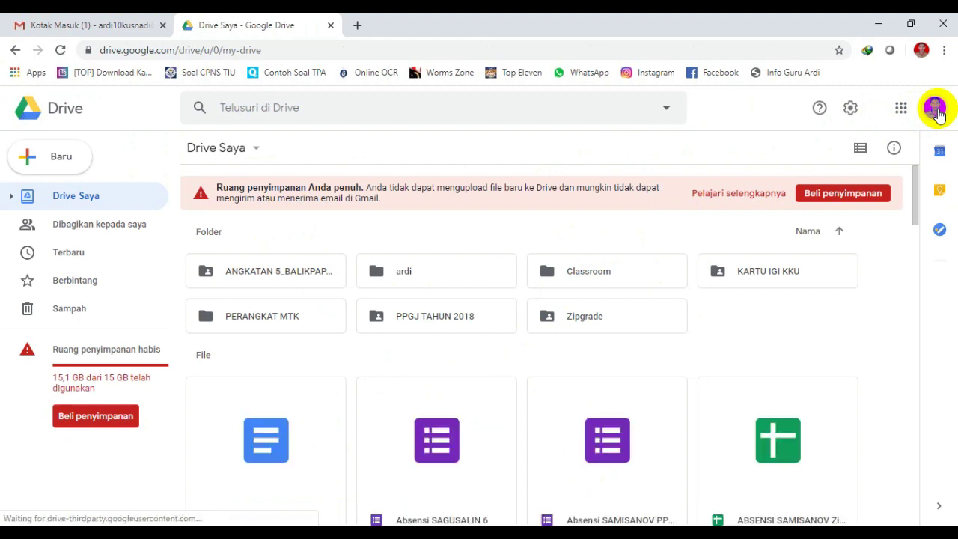
Switch Drive to the new account, closing the old Drive tab and desktop banner.
click(935, 109)
scroll(850, 310, down, 3)
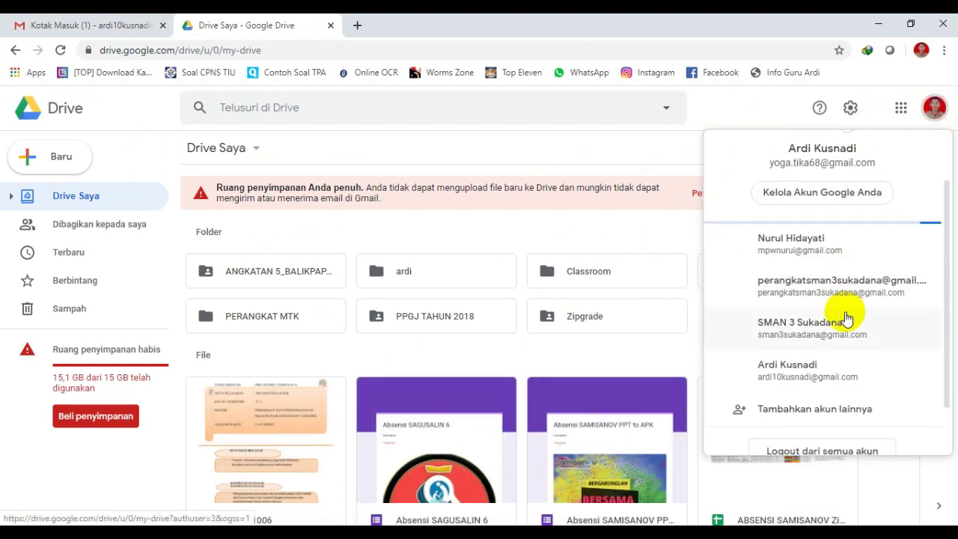
click(798, 292)
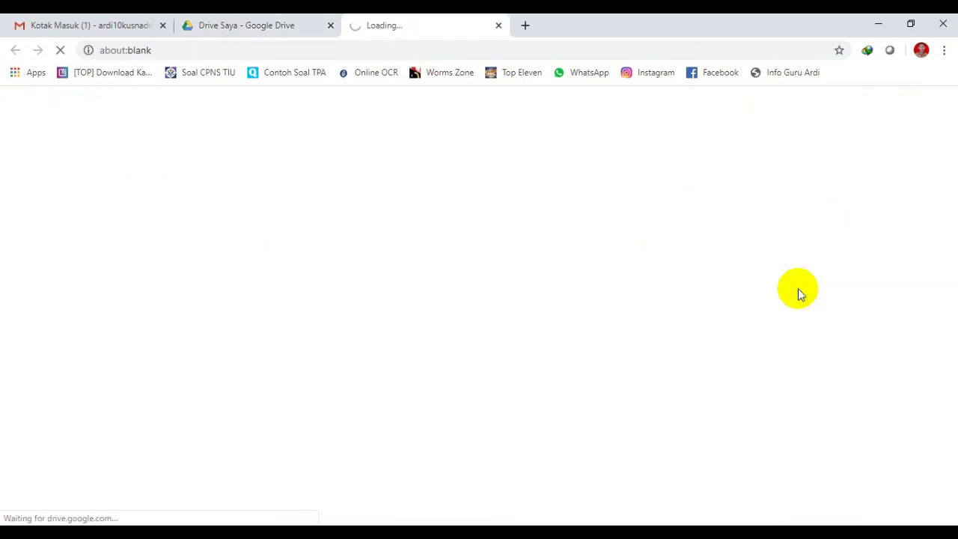
click(328, 29)
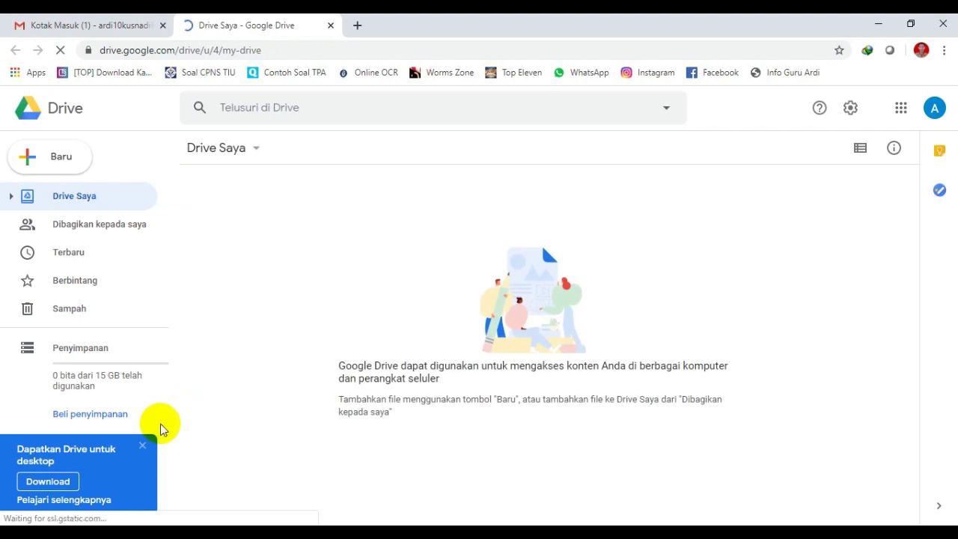
click(144, 445)
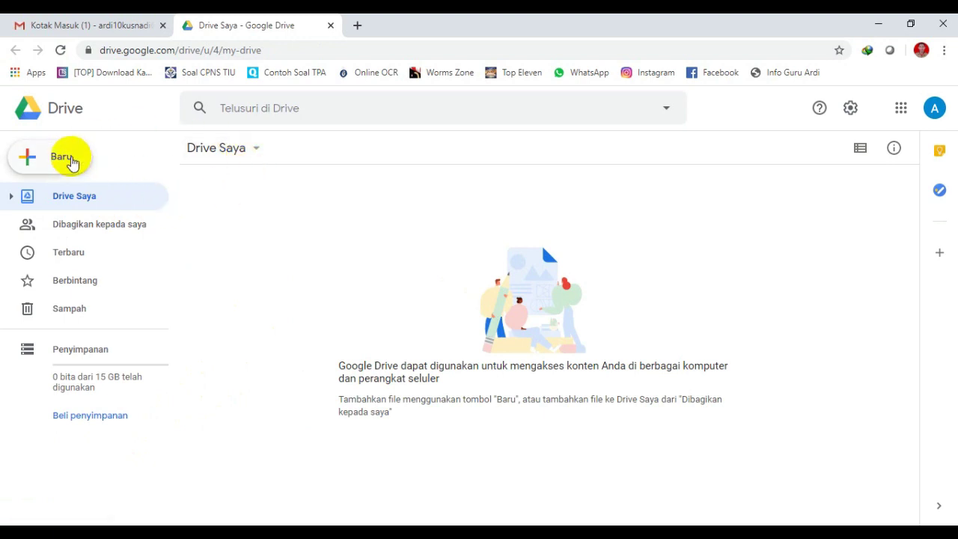
Create a Google Formulir from the Baru > Lainnya menu.
click(62, 159)
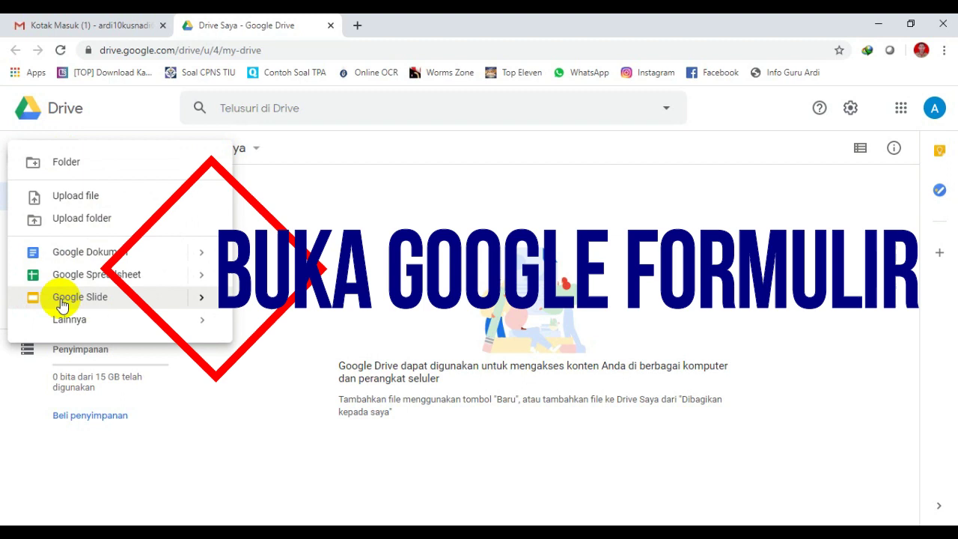
mouse_move(87, 330)
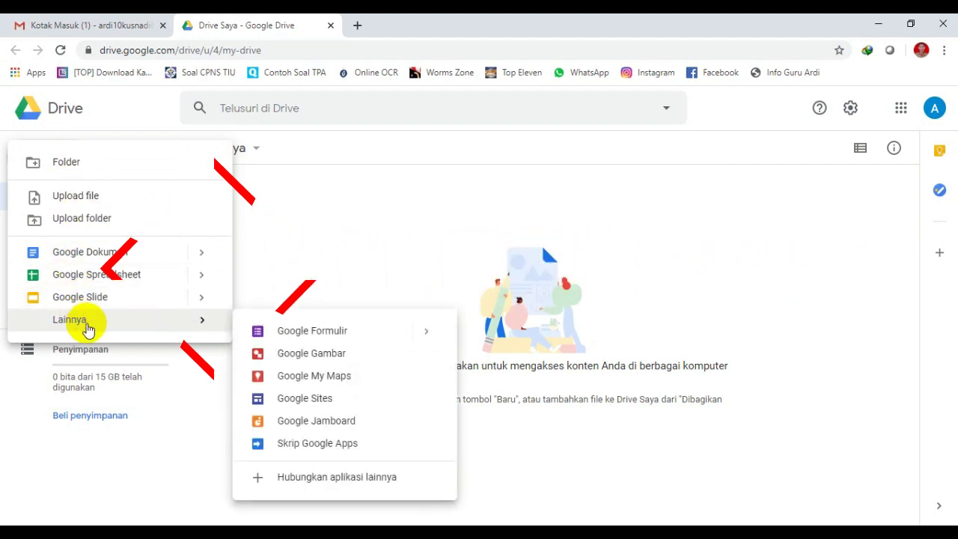
click(300, 332)
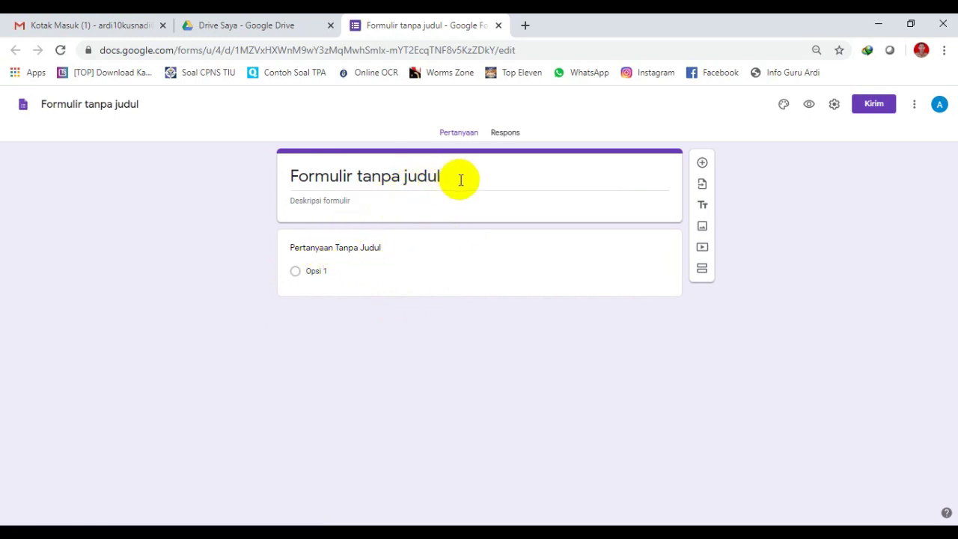
Title the form 'Absensi Kelas XI' with description 'Silakan Isi Absensi Berikut'.
click(487, 175)
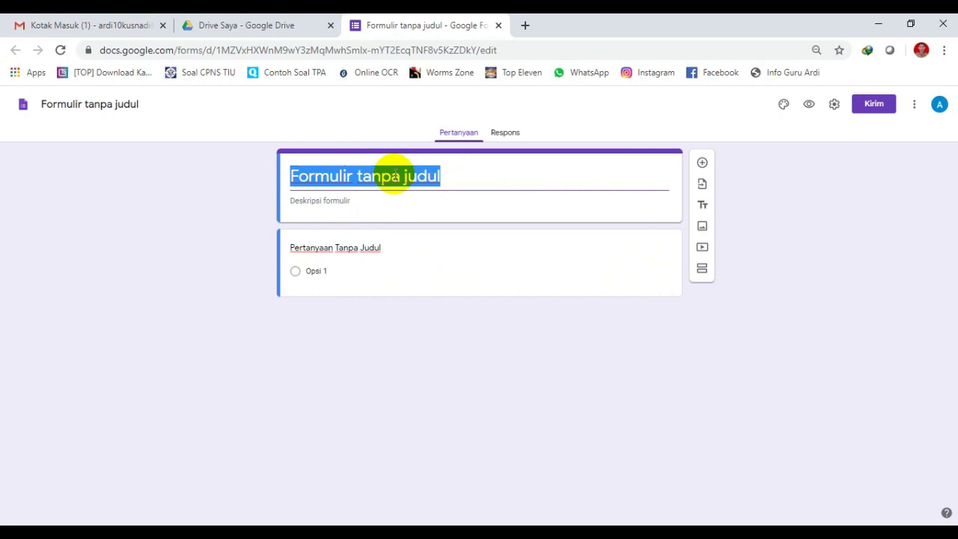
text(Absensi)
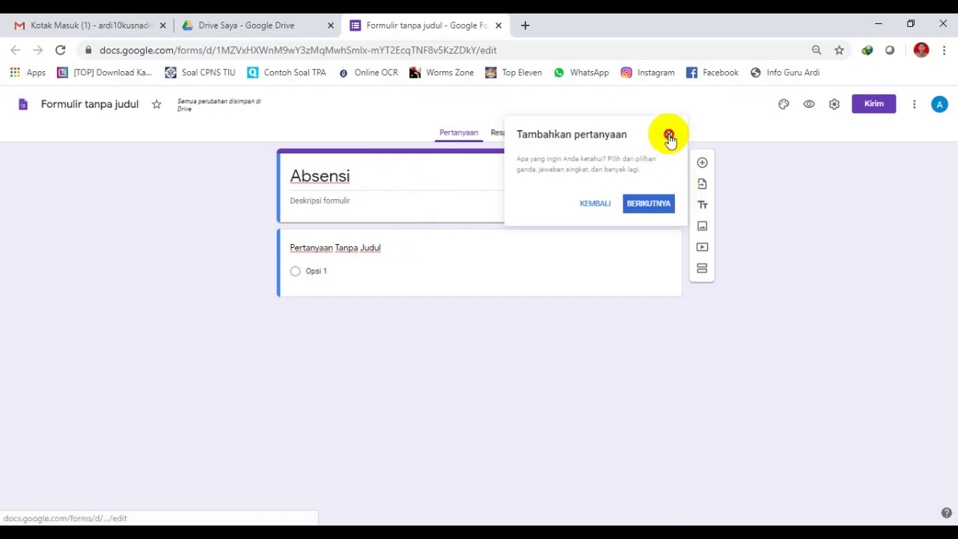
click(668, 136)
click(423, 179)
click(422, 179)
text(Kelas XI)
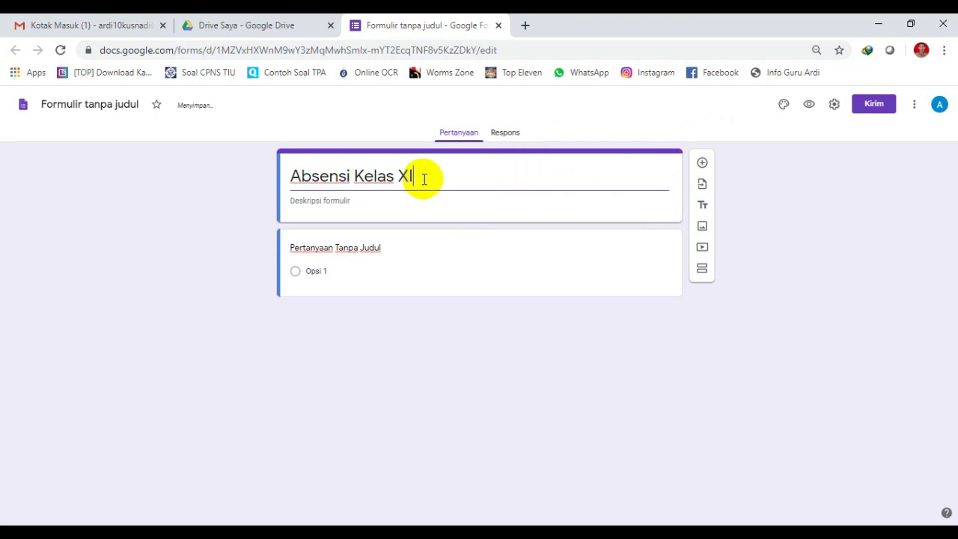
key(Tab)
text(Sil)
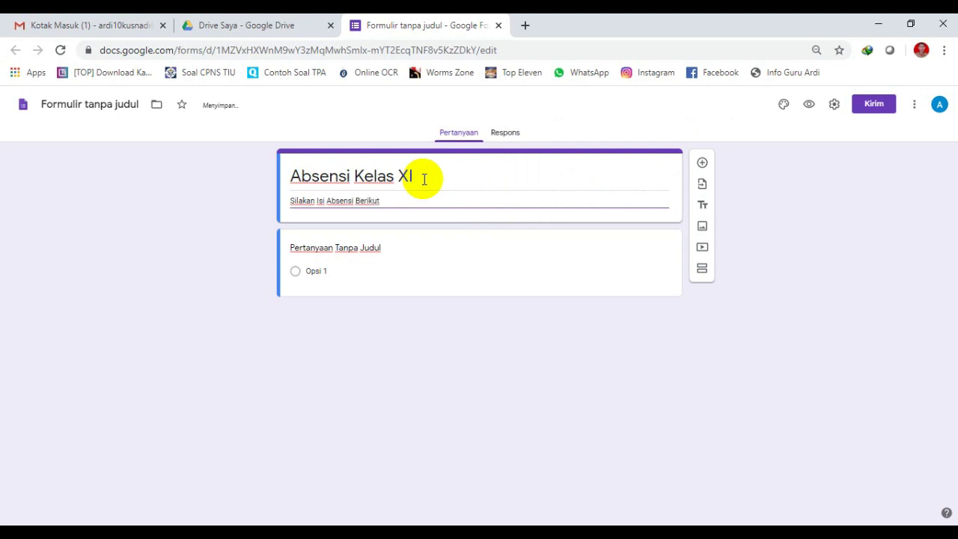
click(442, 182)
click(442, 182)
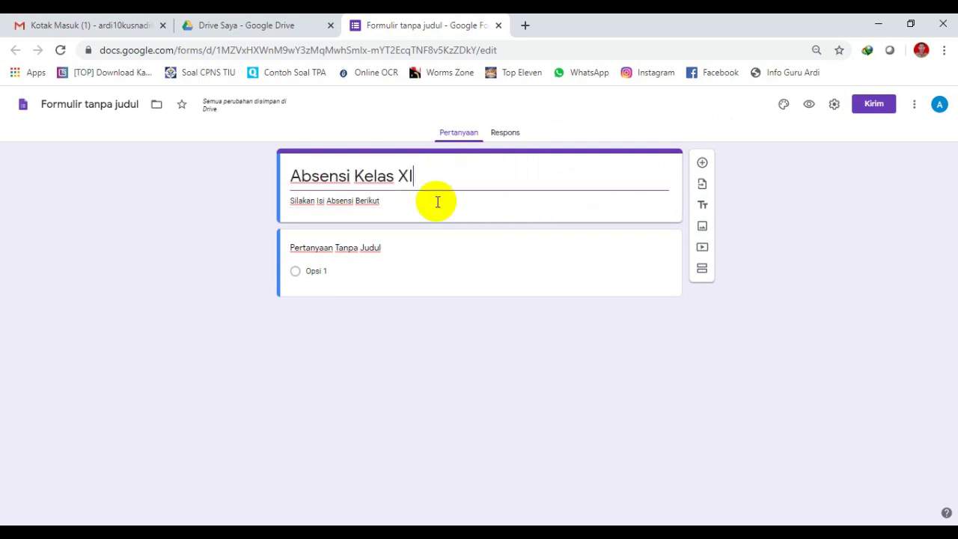
click(391, 205)
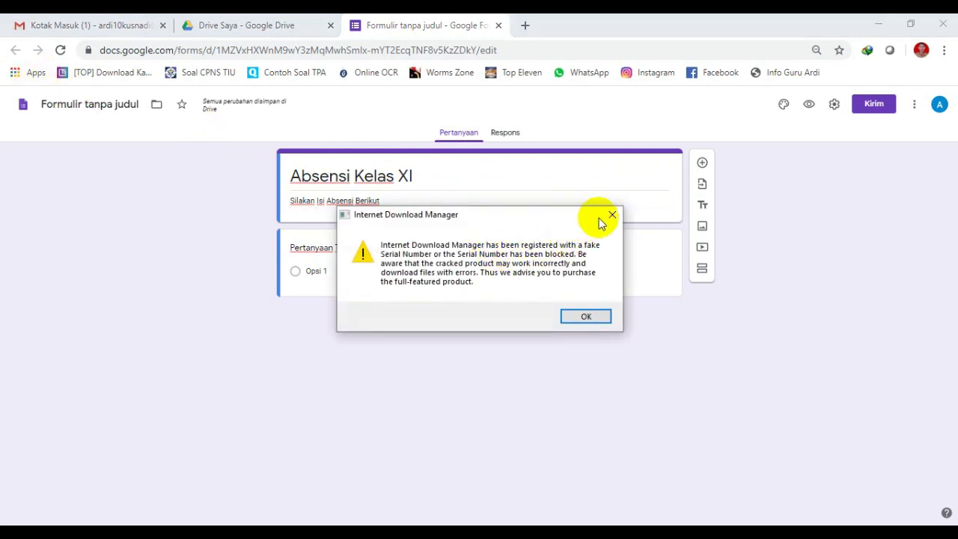
Close the IDM warning dialog and cancel its registration window.
click(611, 215)
click(788, 532)
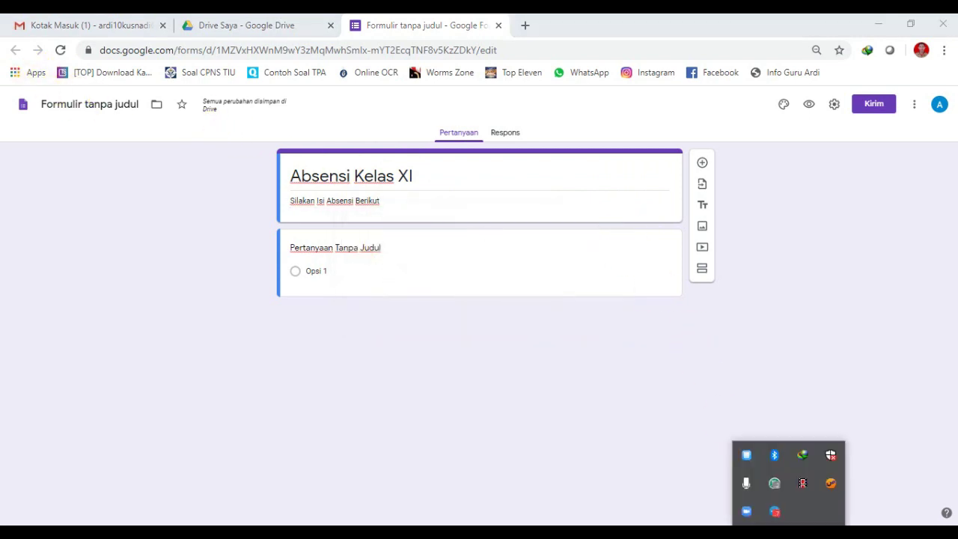
right_click(803, 453)
click(853, 323)
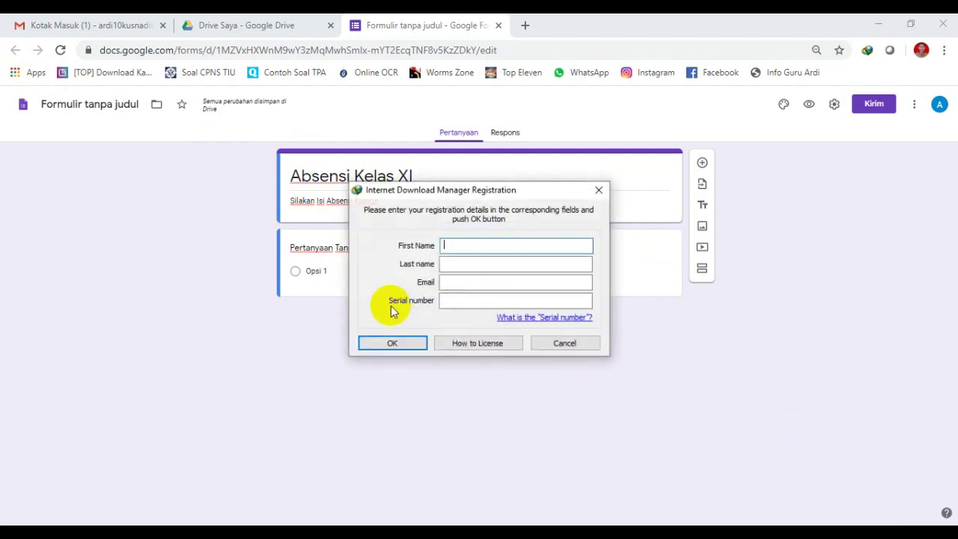
click(541, 345)
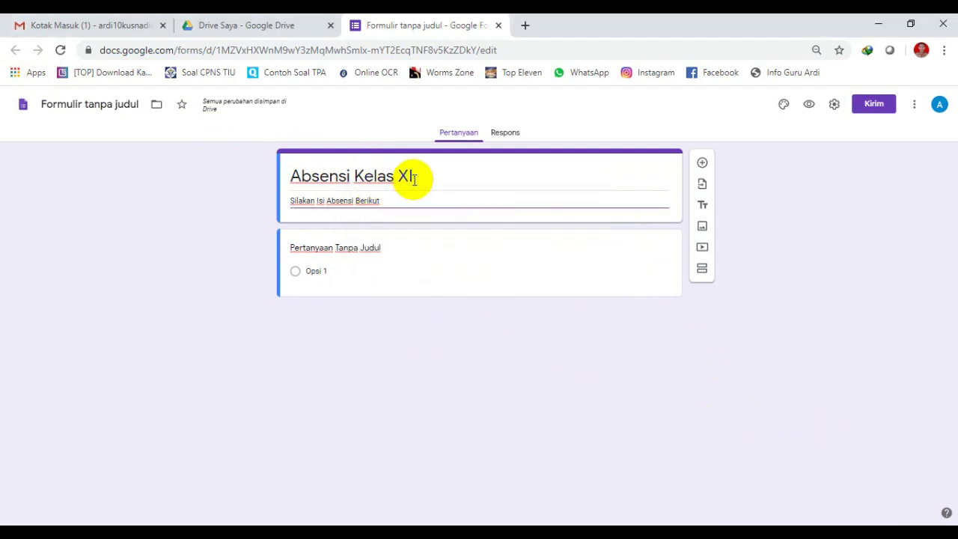
Make the first question a required Jawaban singkat question titled 'Nama'.
click(382, 250)
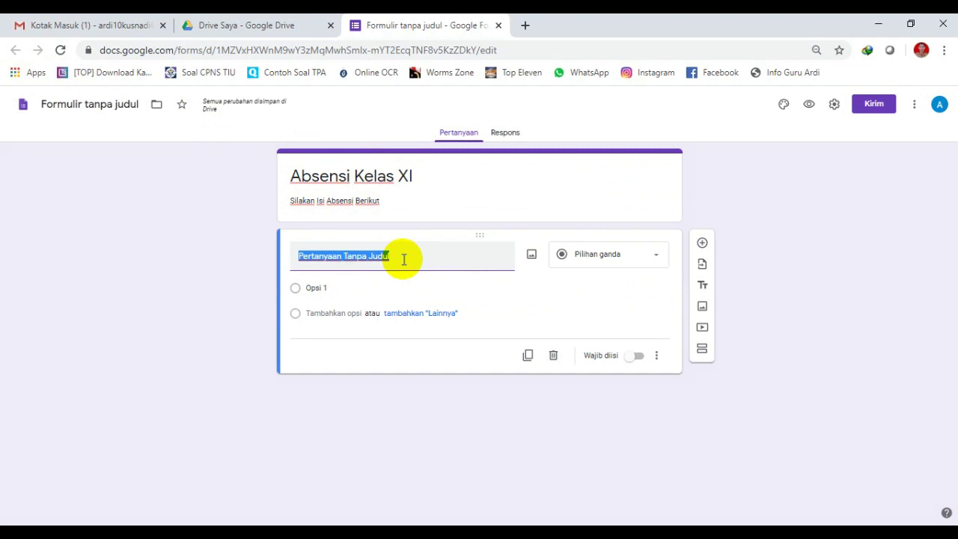
text(Nama)
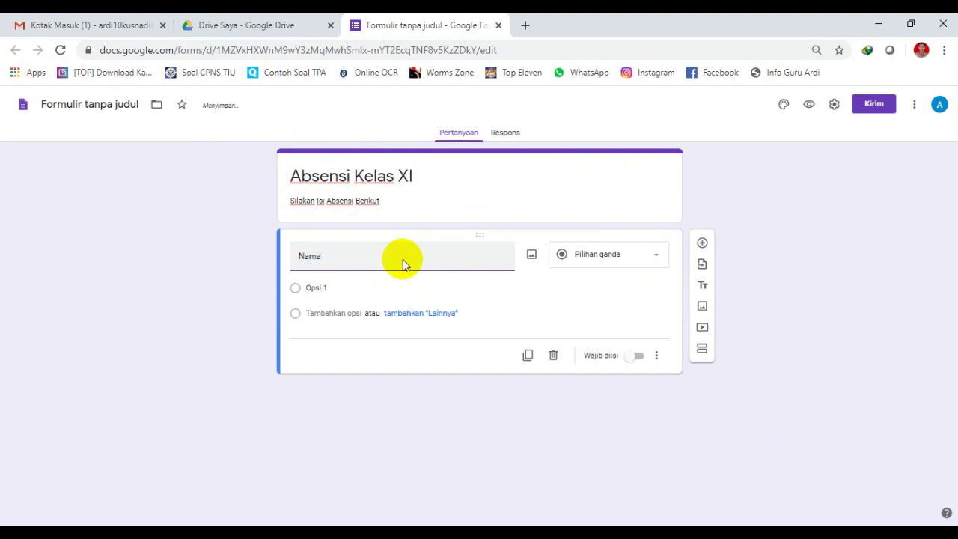
click(592, 255)
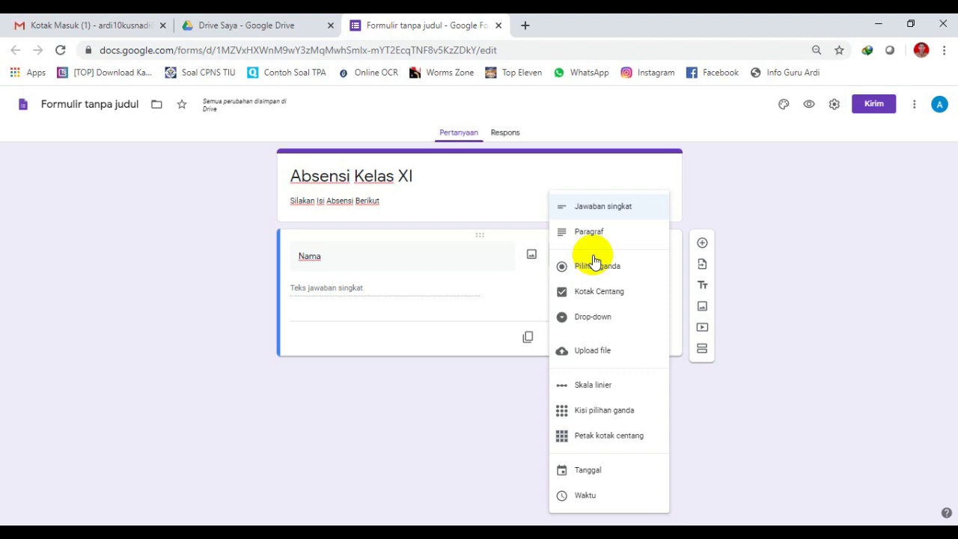
click(612, 209)
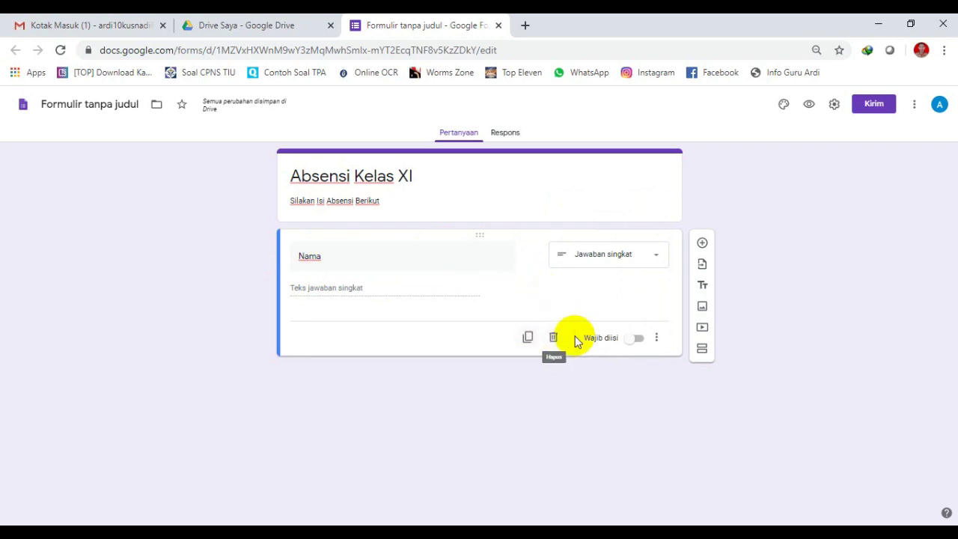
click(638, 339)
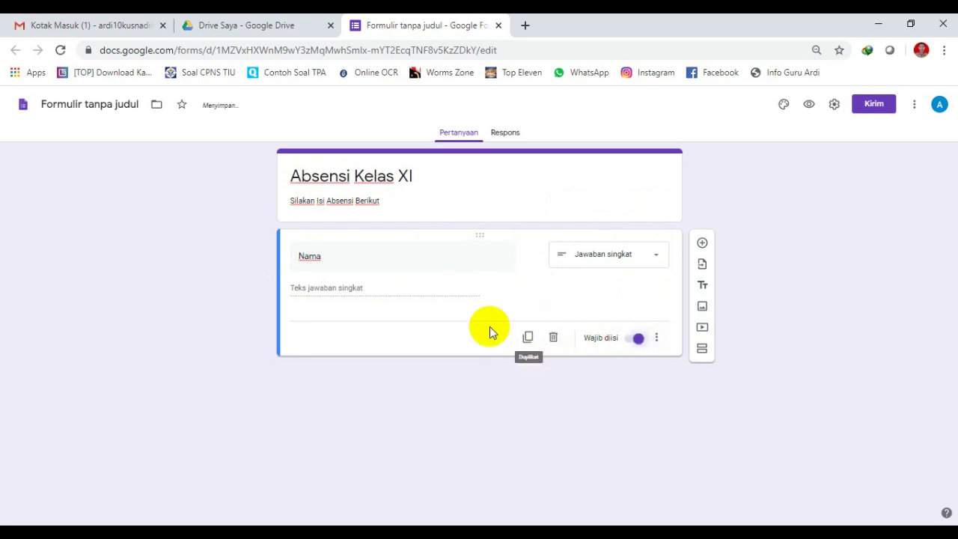
double_click(431, 258)
click(423, 323)
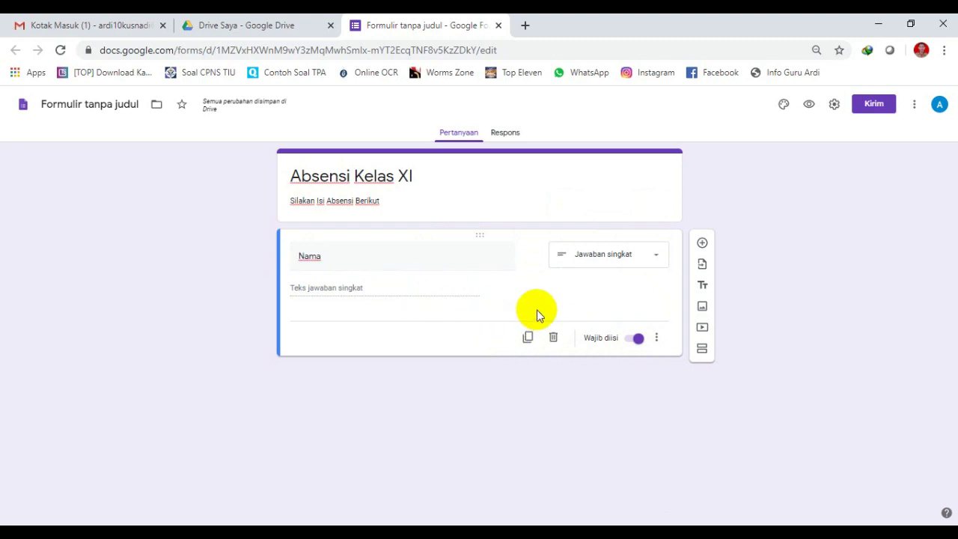
Add a Kotak Centang question titled 'Kelas' below Nama.
click(702, 244)
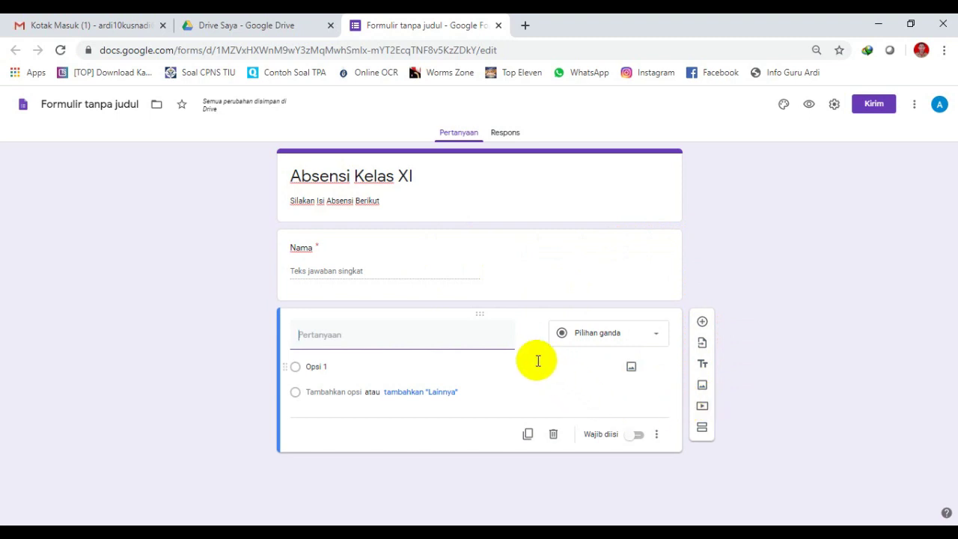
click(363, 333)
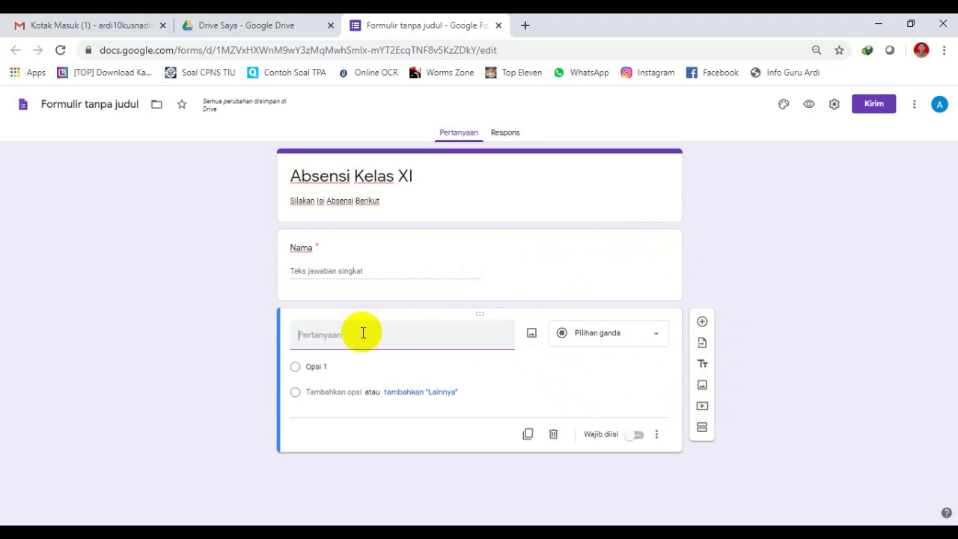
text(Kelas)
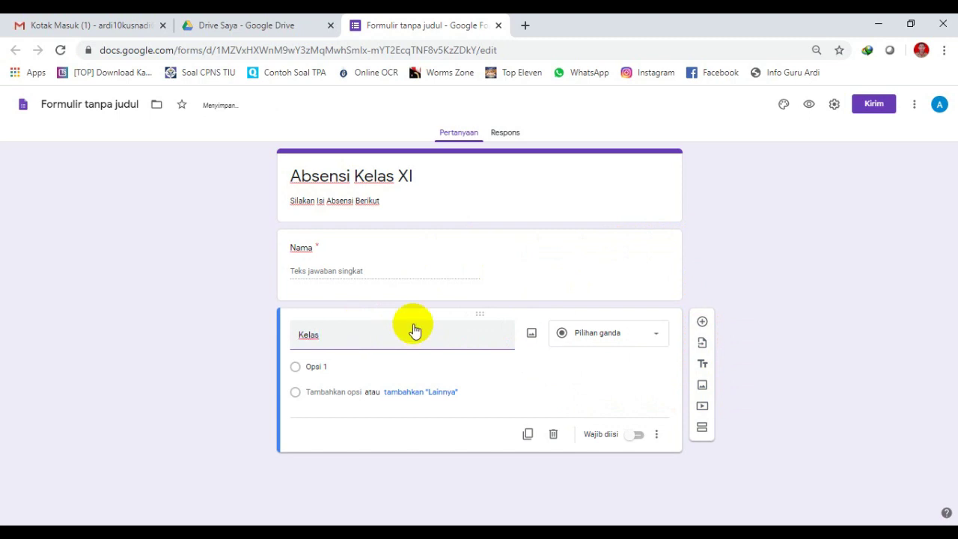
click(608, 335)
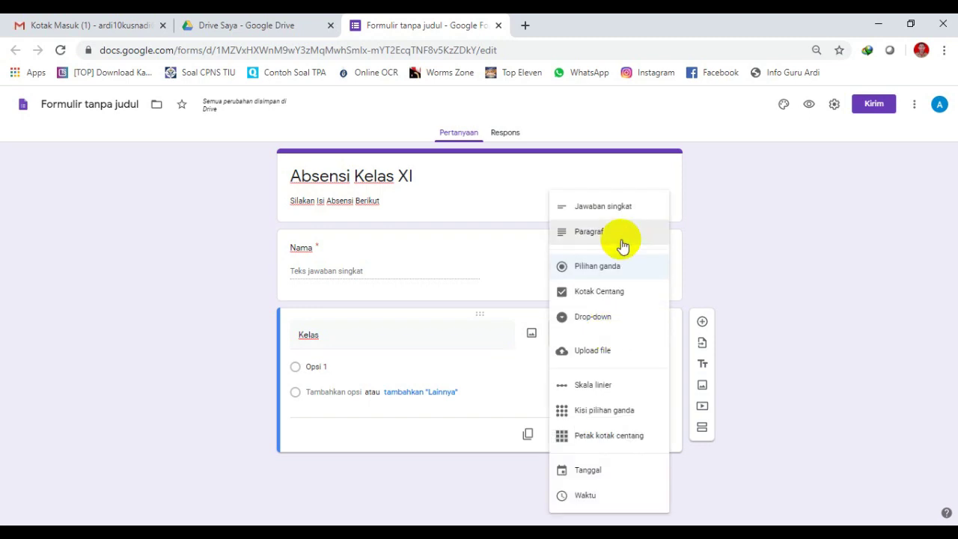
click(578, 293)
Give the Kelas question the options XI MIA and XI IIS.
click(356, 365)
text(XI)
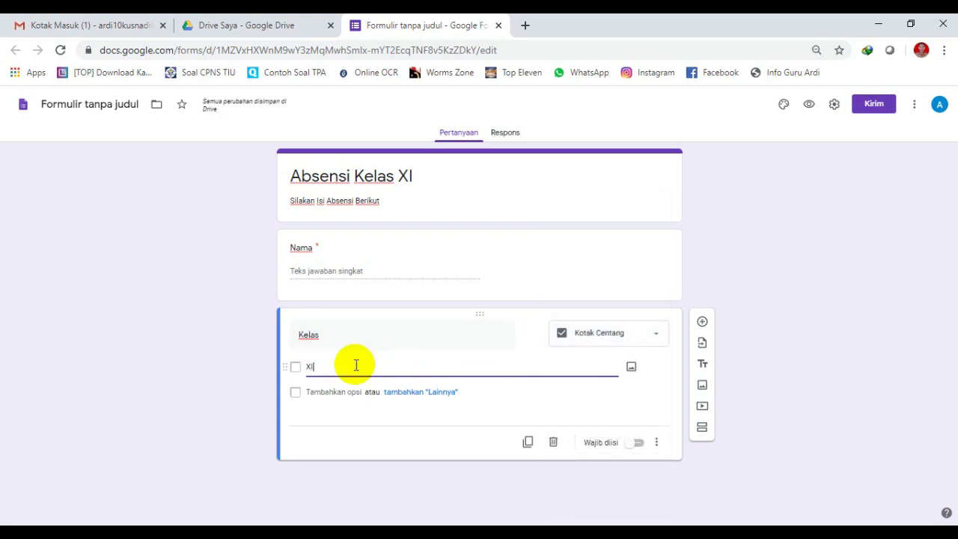
text( MIA)
key(Tab)
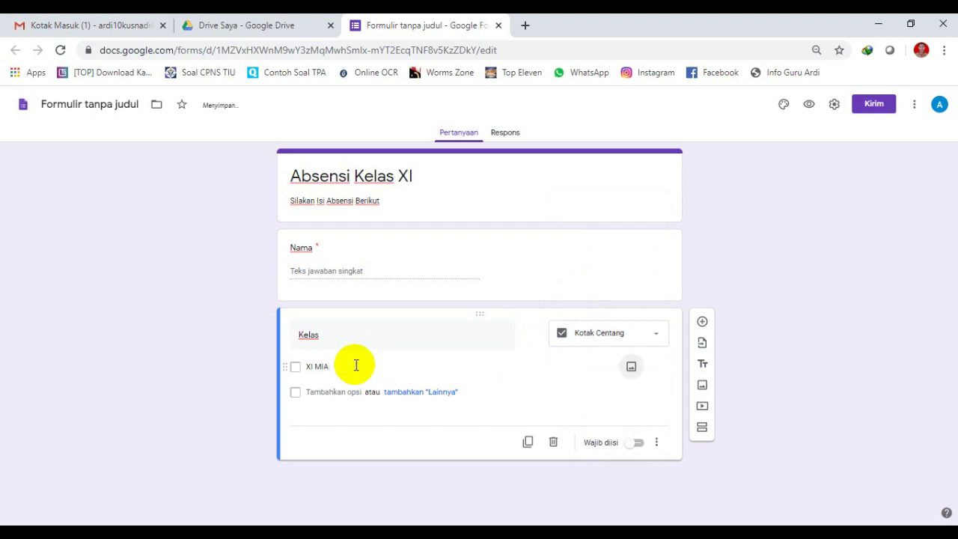
key(Tab)
text(XI)
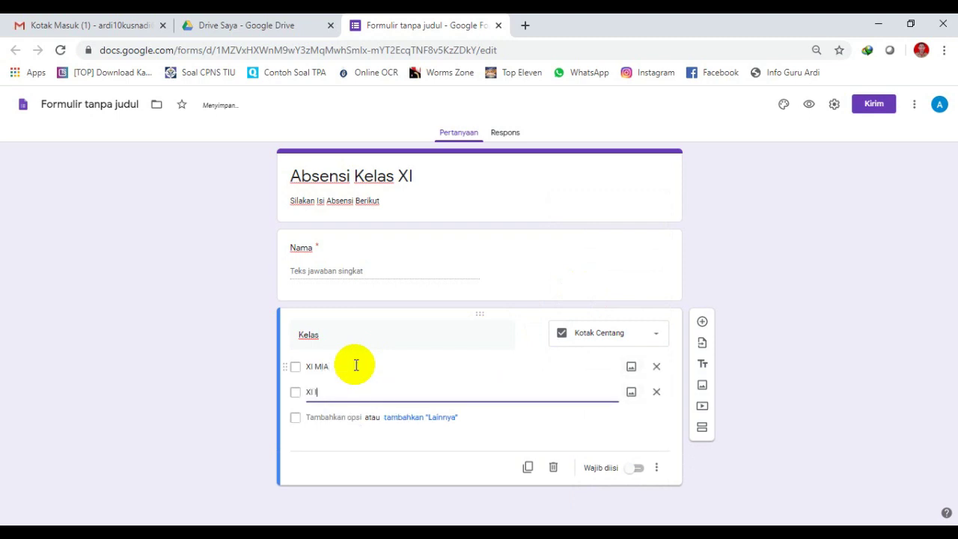
text( IIS)
click(374, 445)
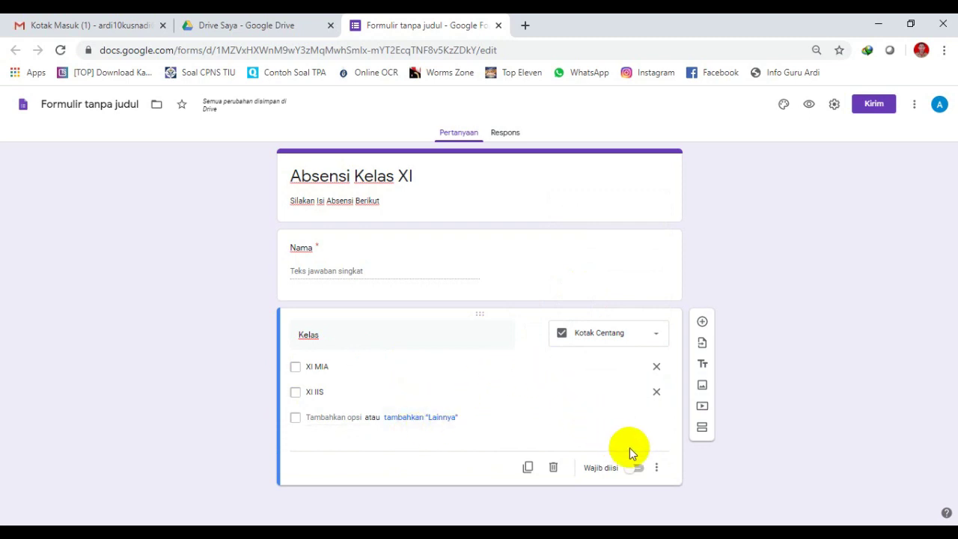
click(657, 468)
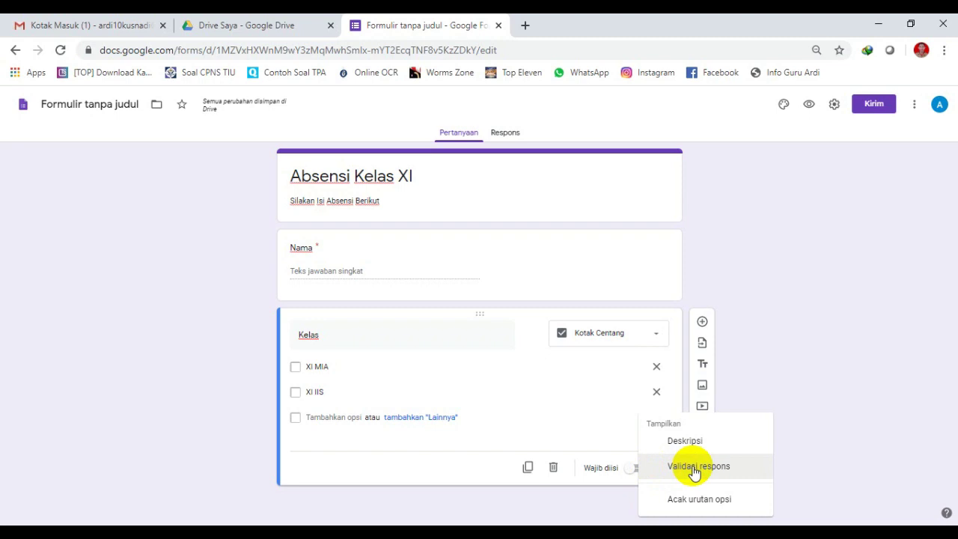
Validate Kelas to exactly 1 choice with a 'Maaf, Pilih salah satu' error, make it required, add a question.
click(694, 468)
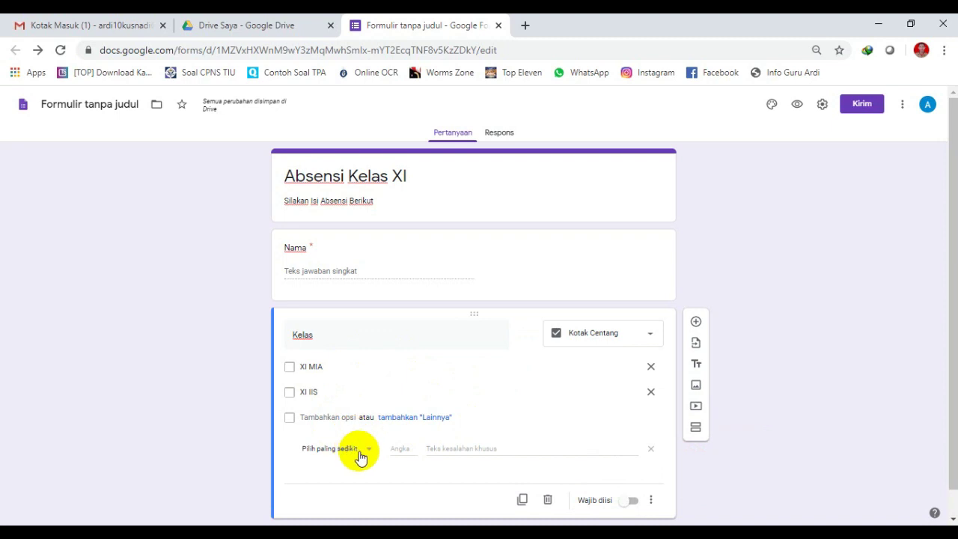
click(361, 455)
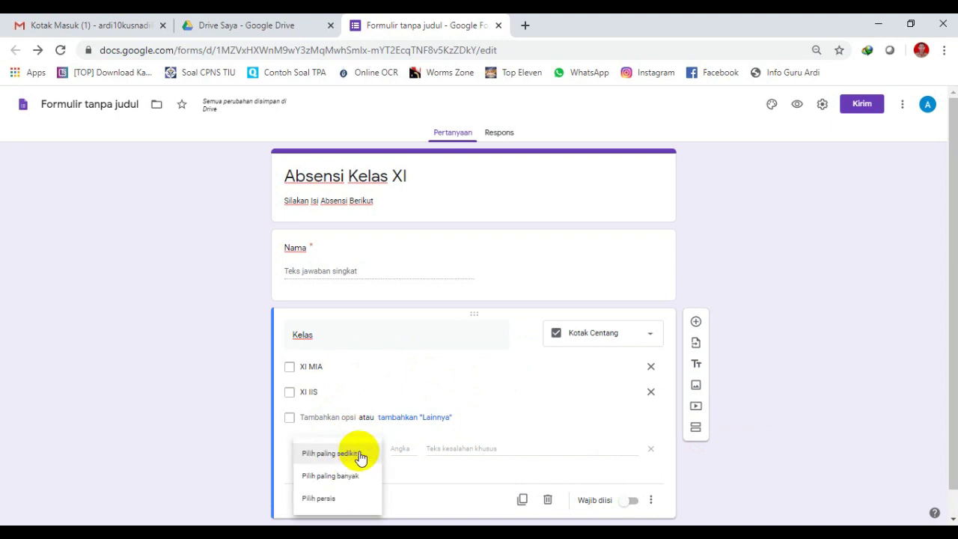
click(361, 455)
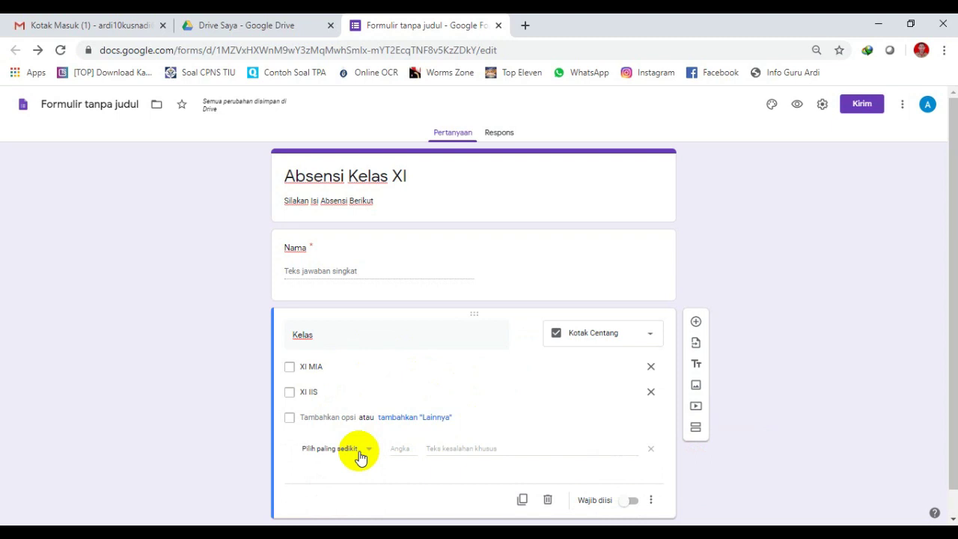
click(361, 455)
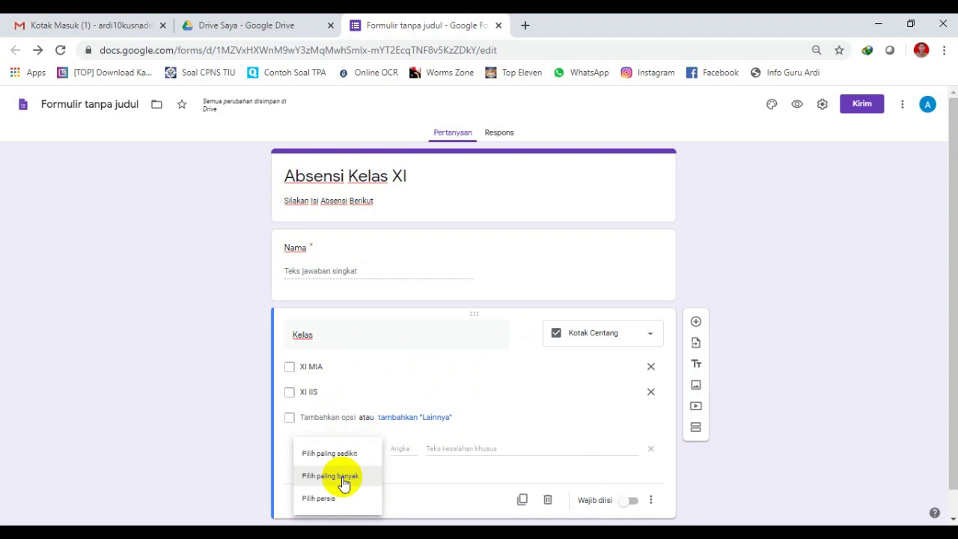
click(327, 498)
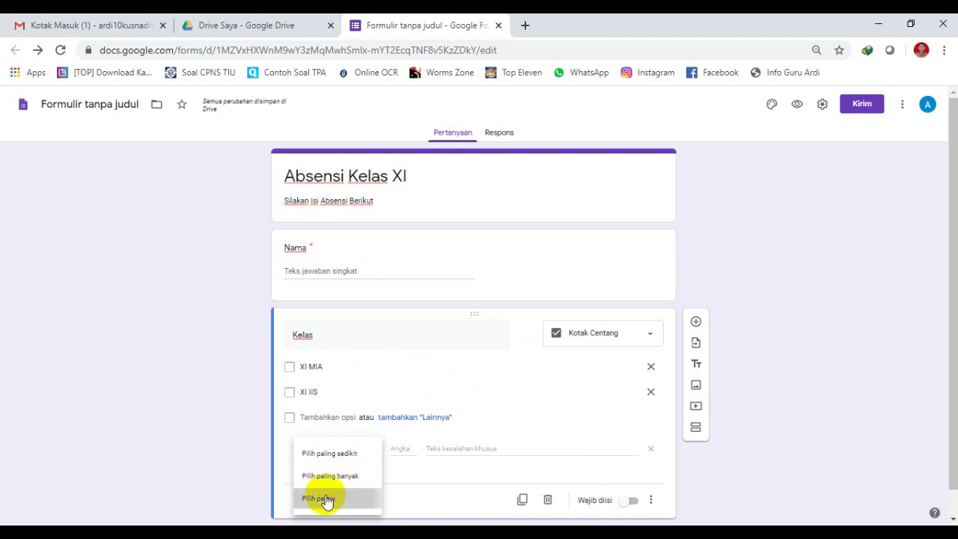
click(401, 447)
text(1)
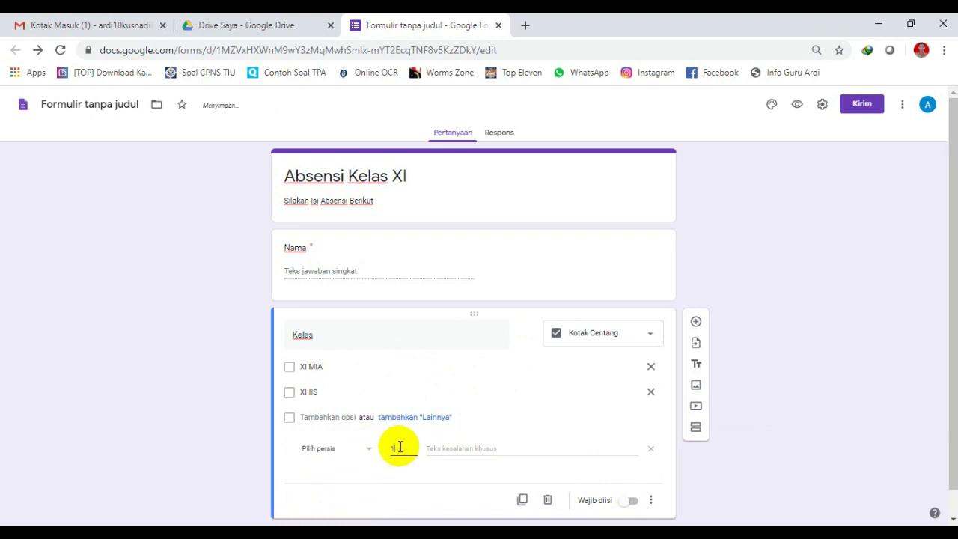
click(452, 446)
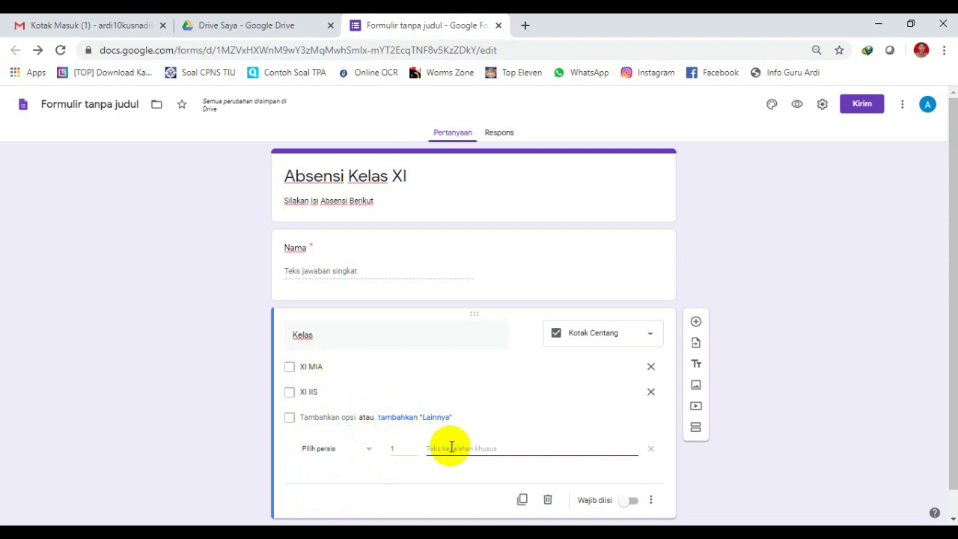
text(Maaf, Pilih)
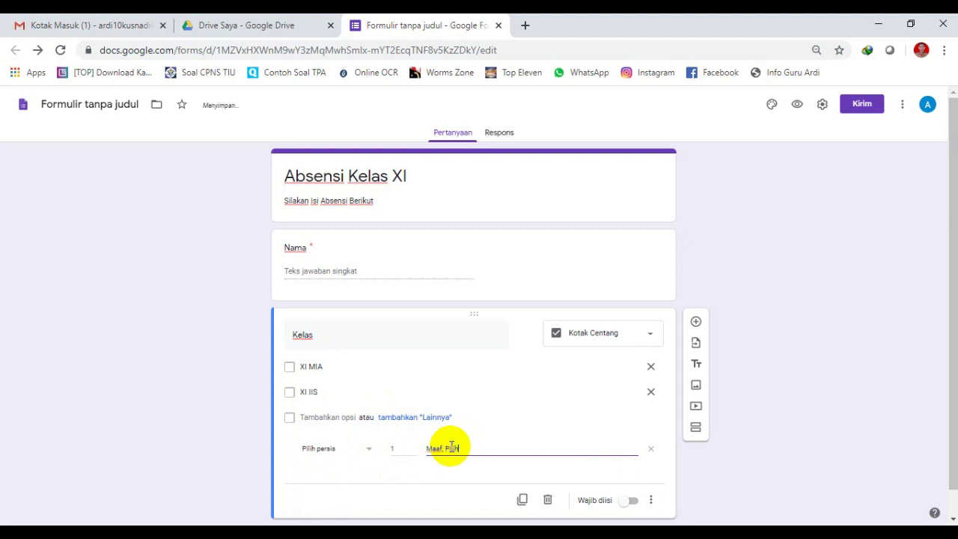
text( salah)
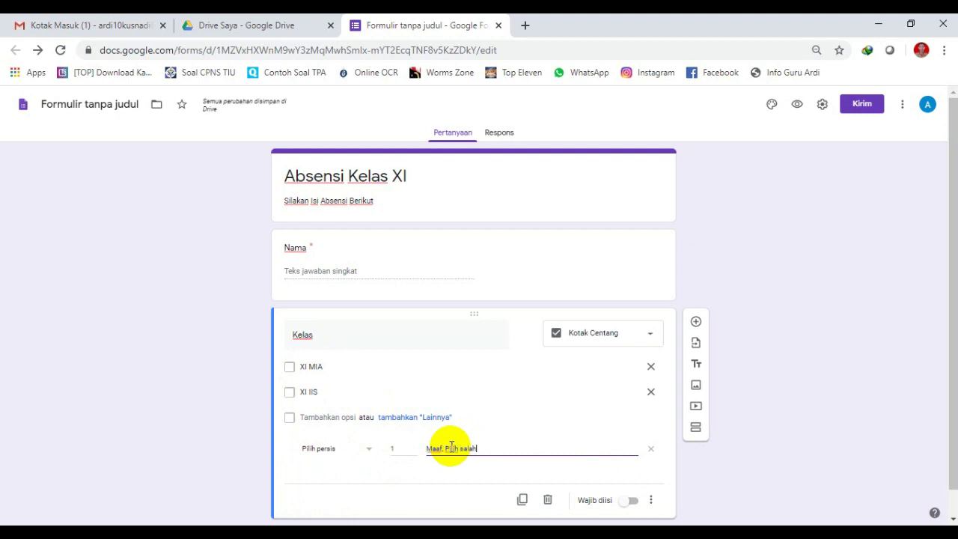
text( satu kelas)
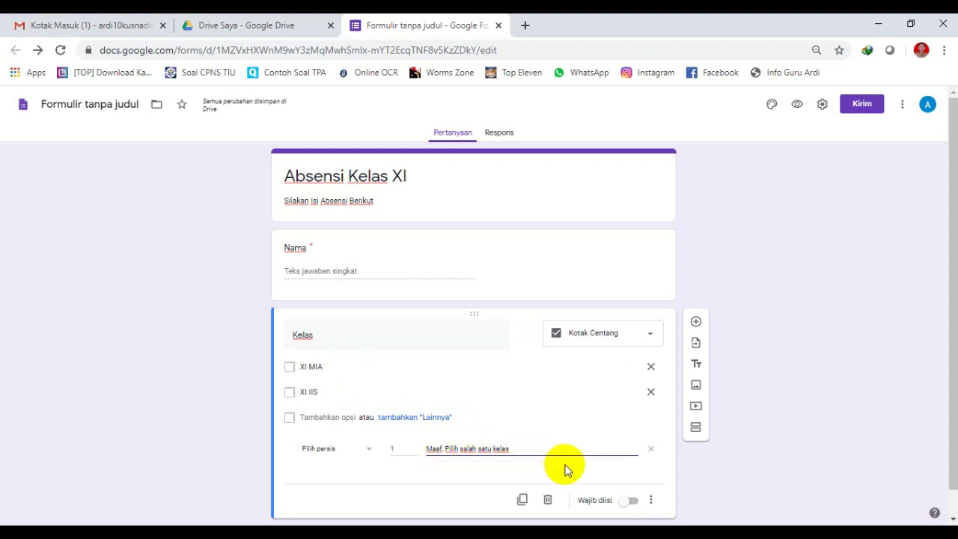
click(634, 501)
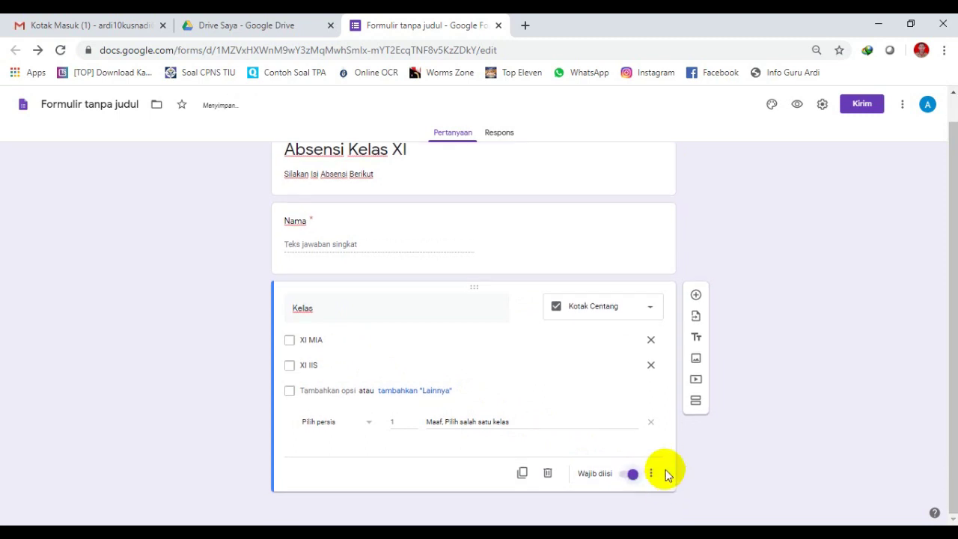
click(696, 297)
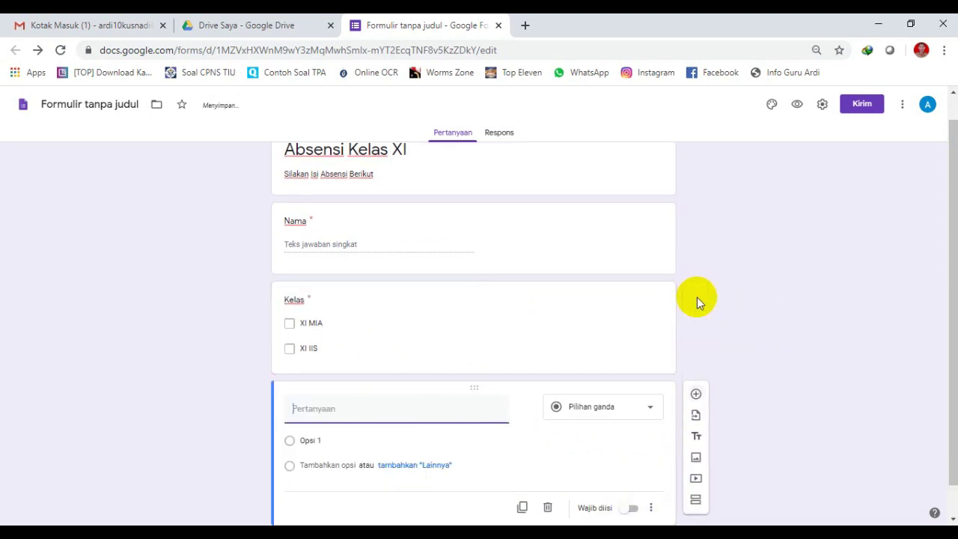
Title the third question 'NISN' and turn on response validation.
text(NISN)
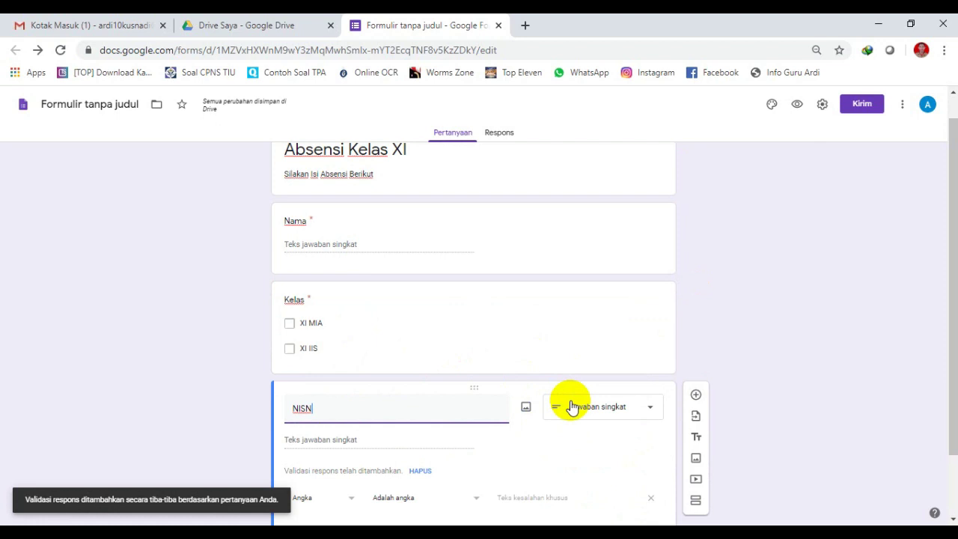
click(356, 442)
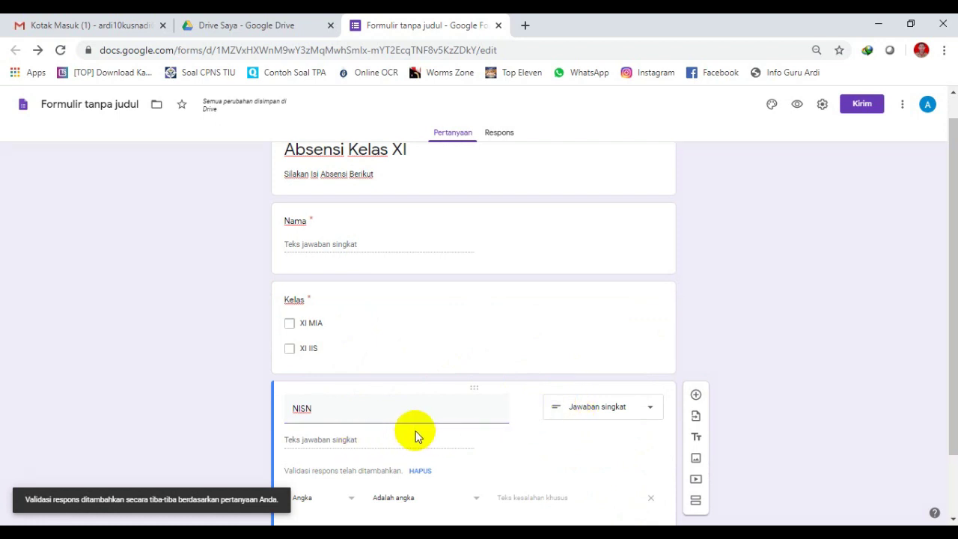
scroll(417, 434, down, 1)
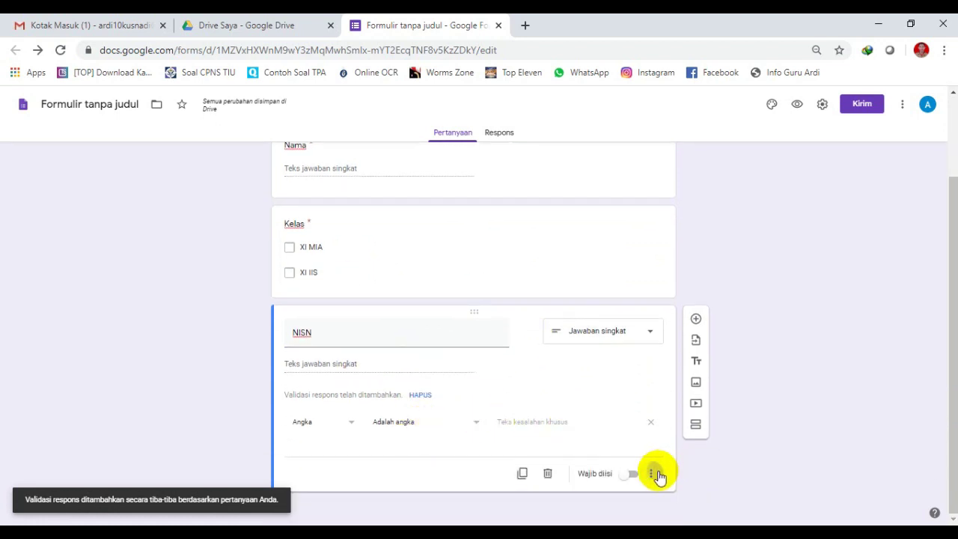
click(653, 474)
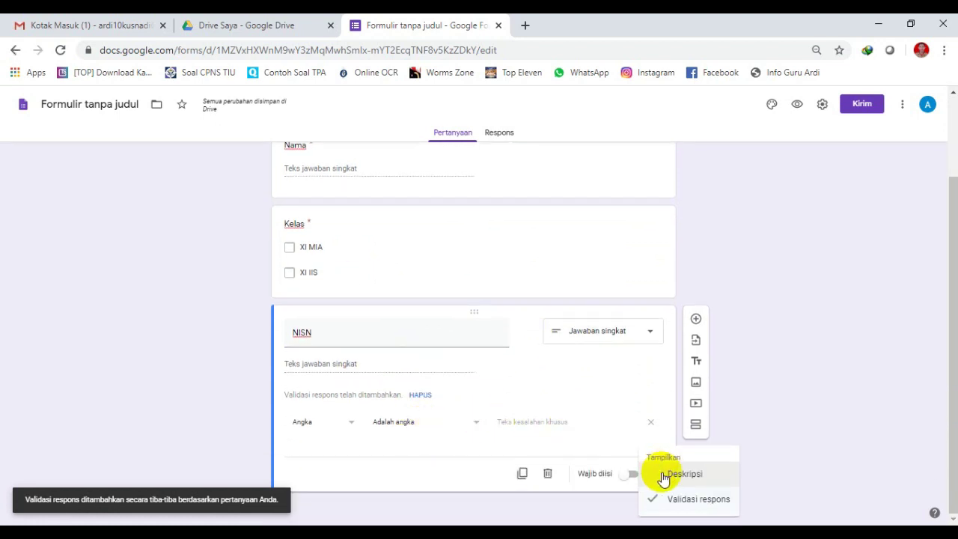
click(404, 446)
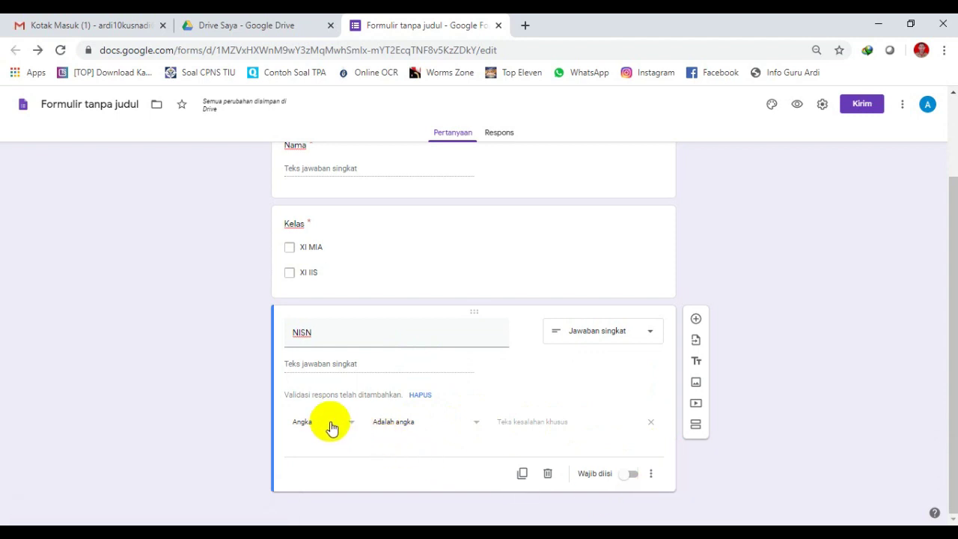
Try a number validation requiring NISN to be greater than 1111.
click(341, 427)
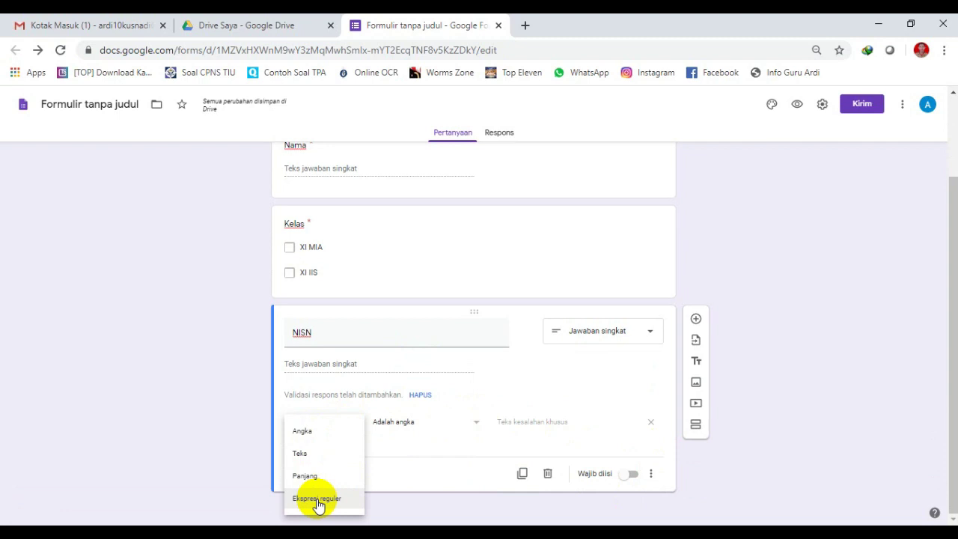
click(322, 434)
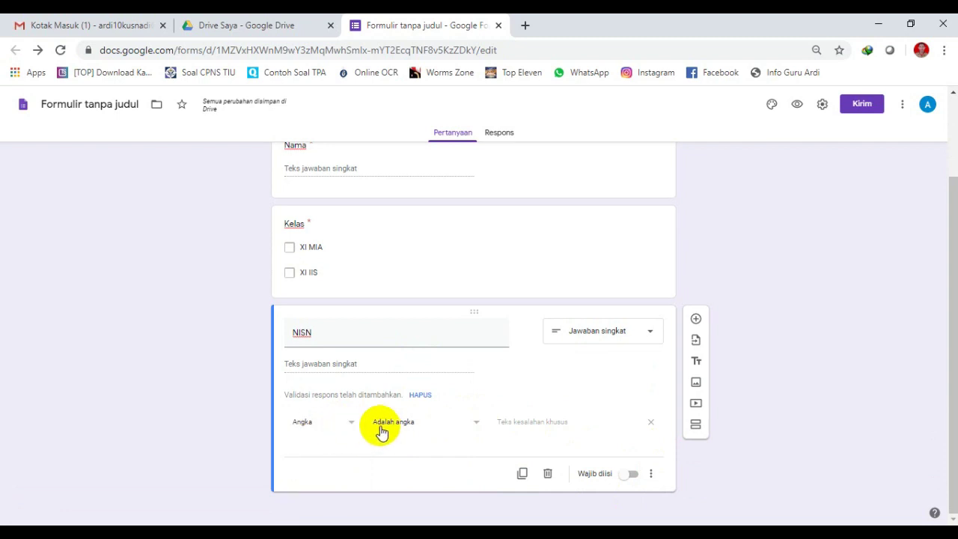
click(424, 423)
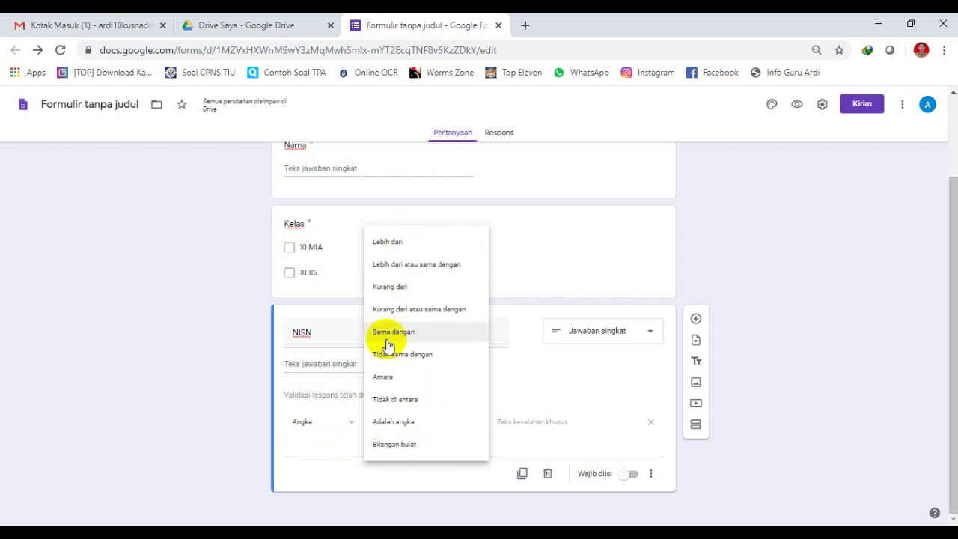
click(317, 438)
click(476, 426)
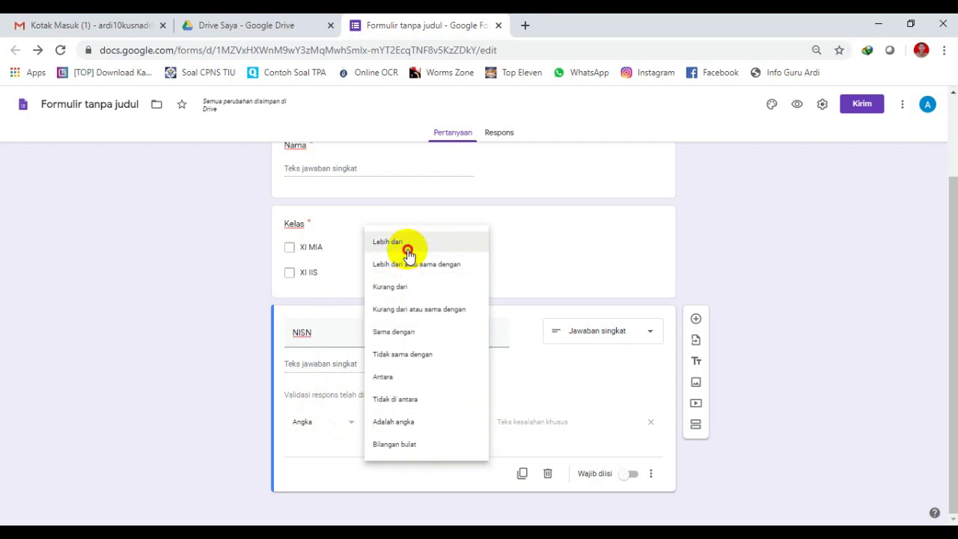
click(409, 245)
click(506, 421)
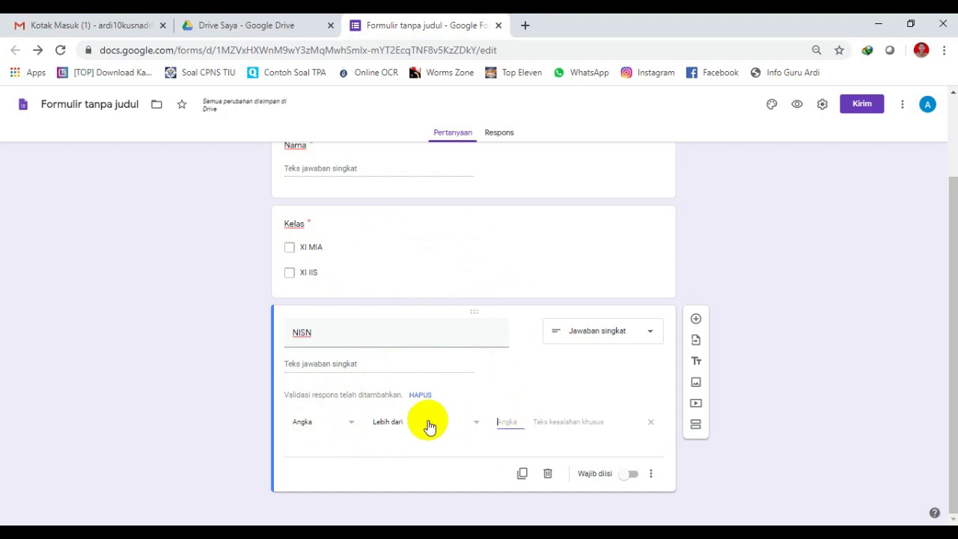
text(1)
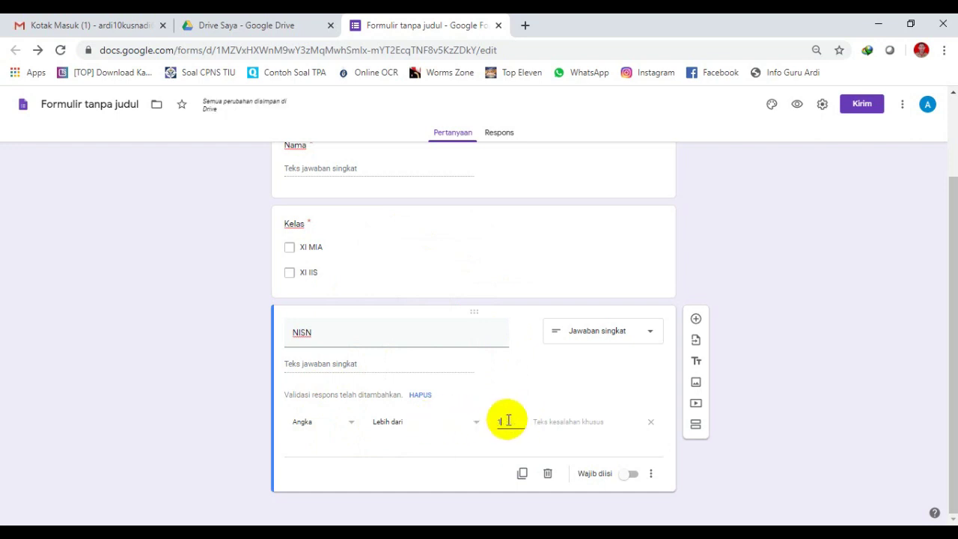
text(0)
key(BackSpace)
key(BackSpace)
text(99)
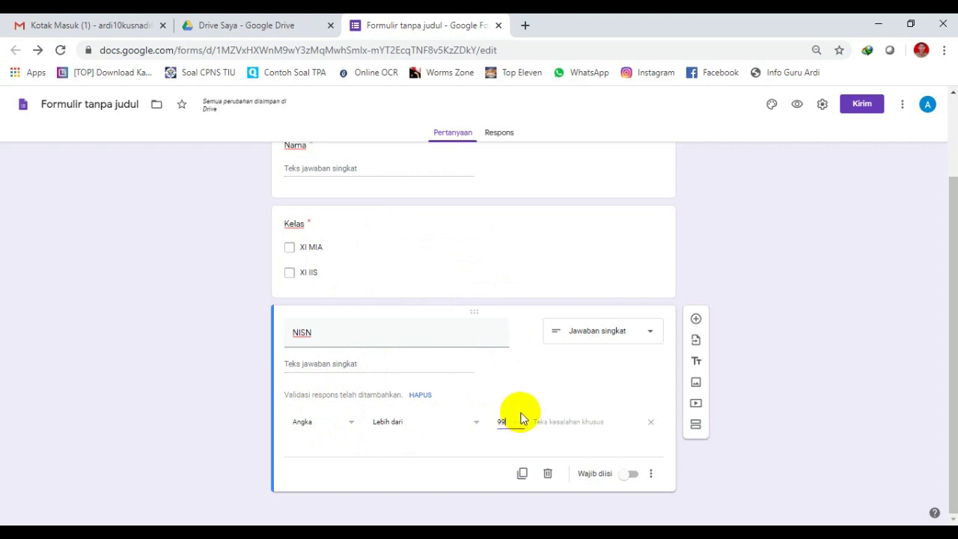
key(BackSpace)
key(BackSpace)
key(BackSpace)
key(BackSpace)
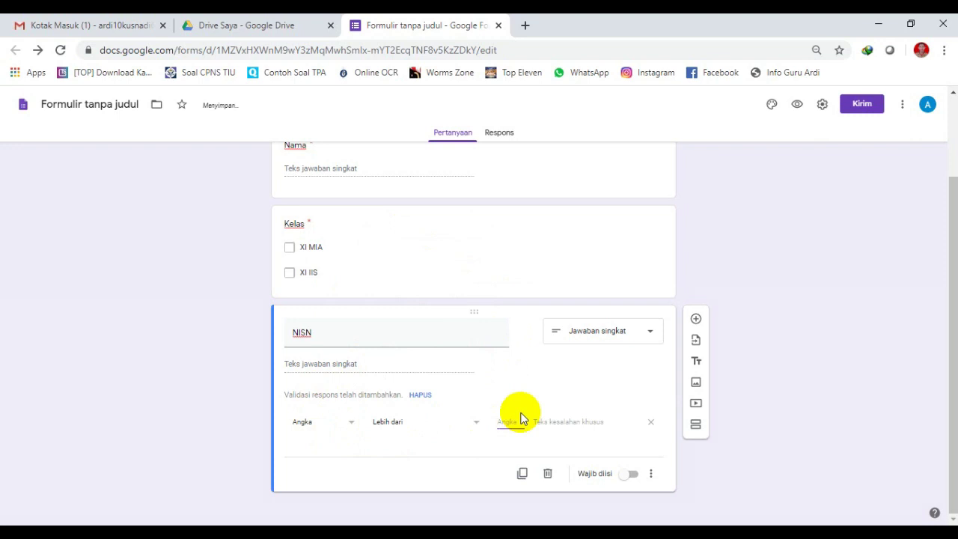
text(11)
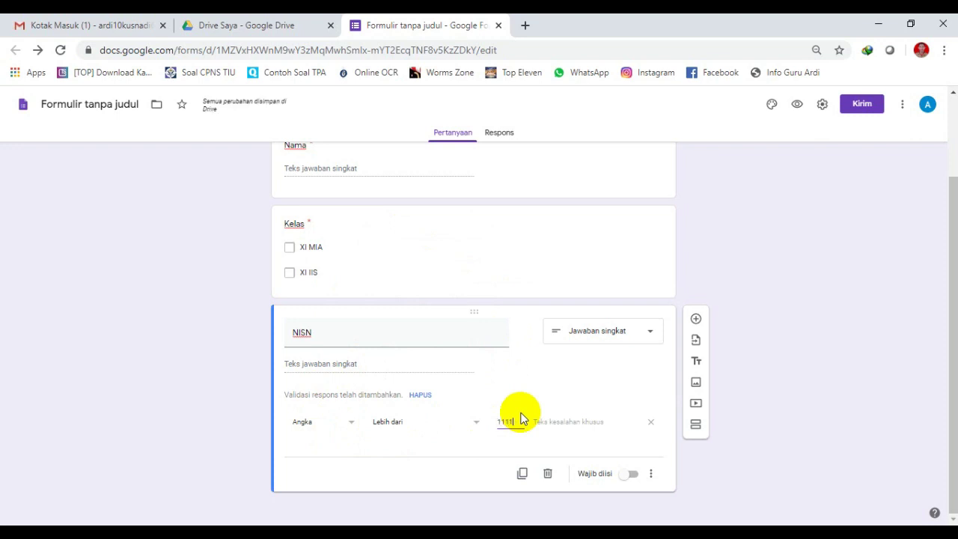
text(11)
Switch the validation type through text and number rules, settling on Panjang (length).
click(333, 422)
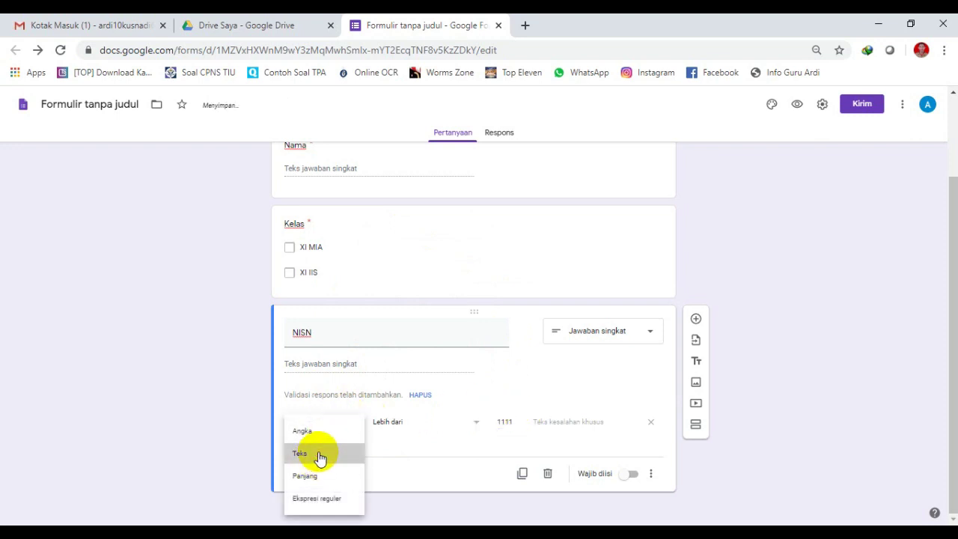
click(320, 455)
click(391, 422)
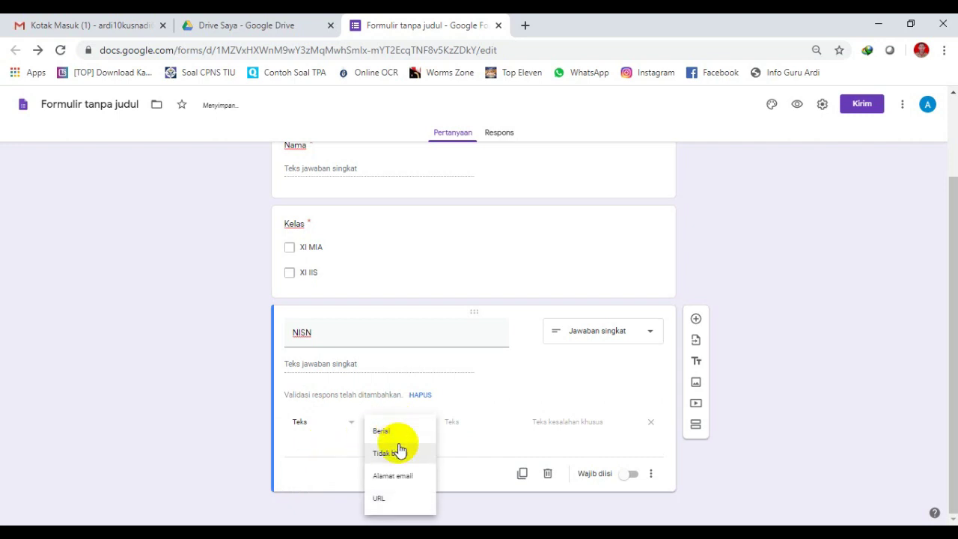
click(349, 459)
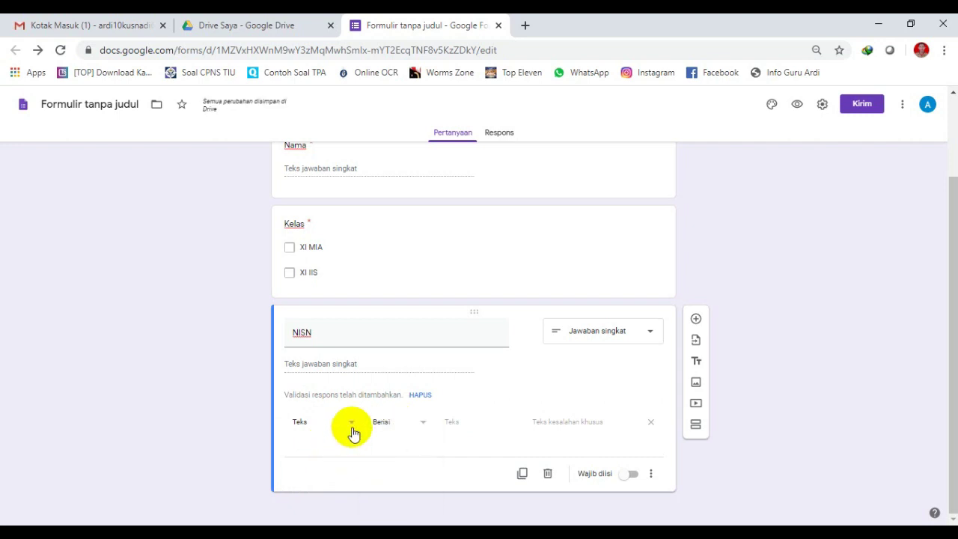
click(397, 426)
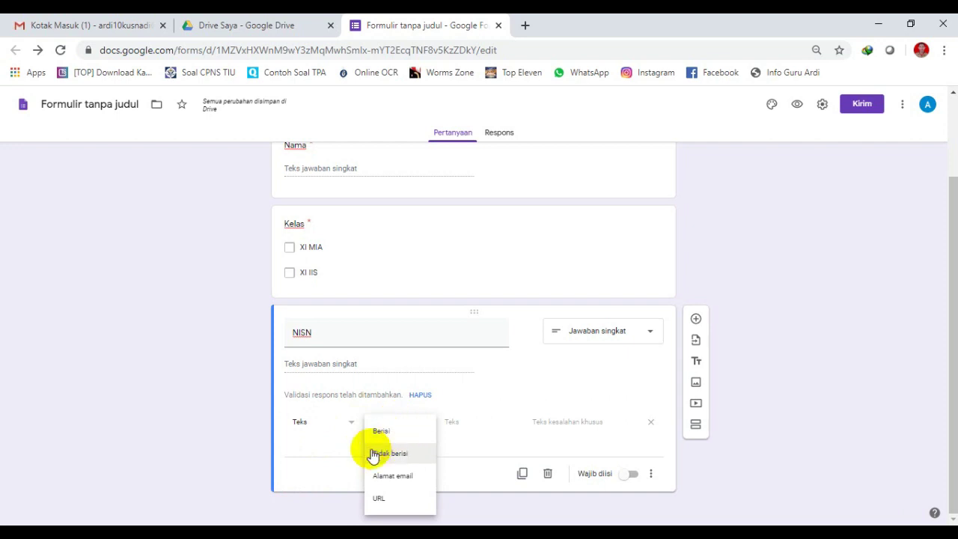
click(344, 425)
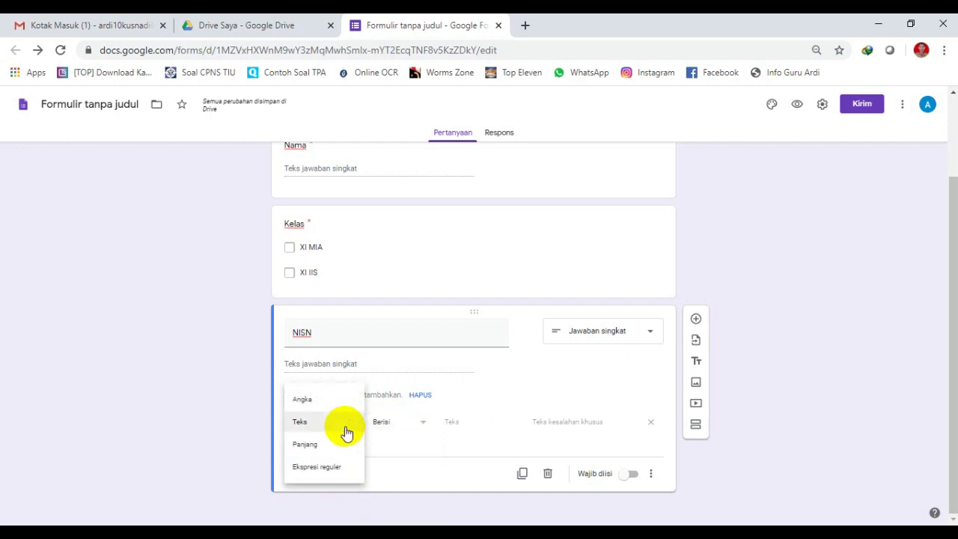
click(338, 449)
click(342, 425)
click(338, 424)
click(342, 423)
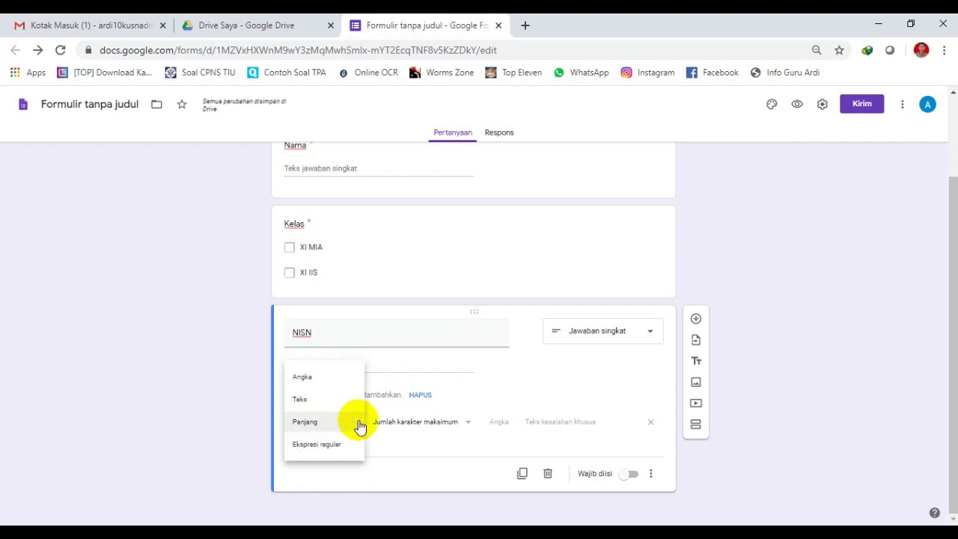
click(334, 377)
click(319, 426)
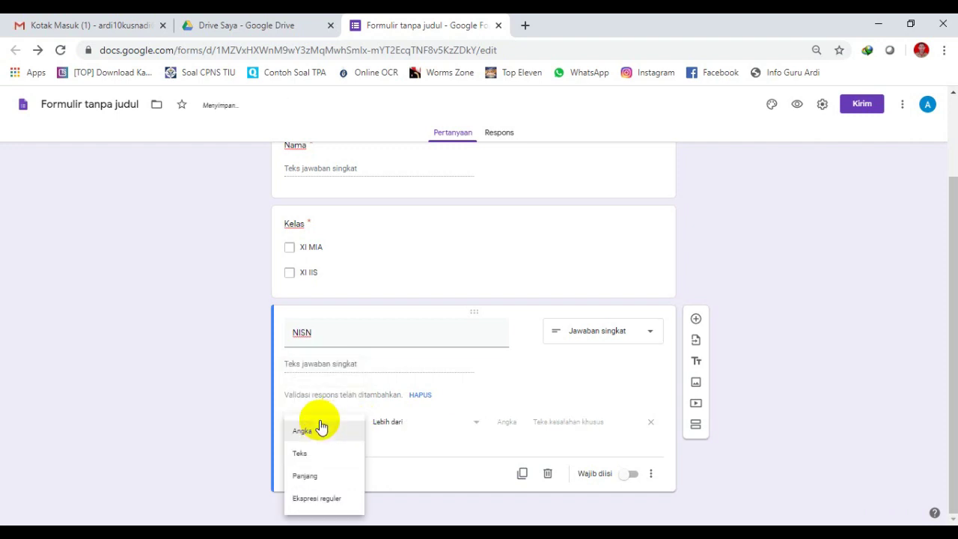
click(323, 468)
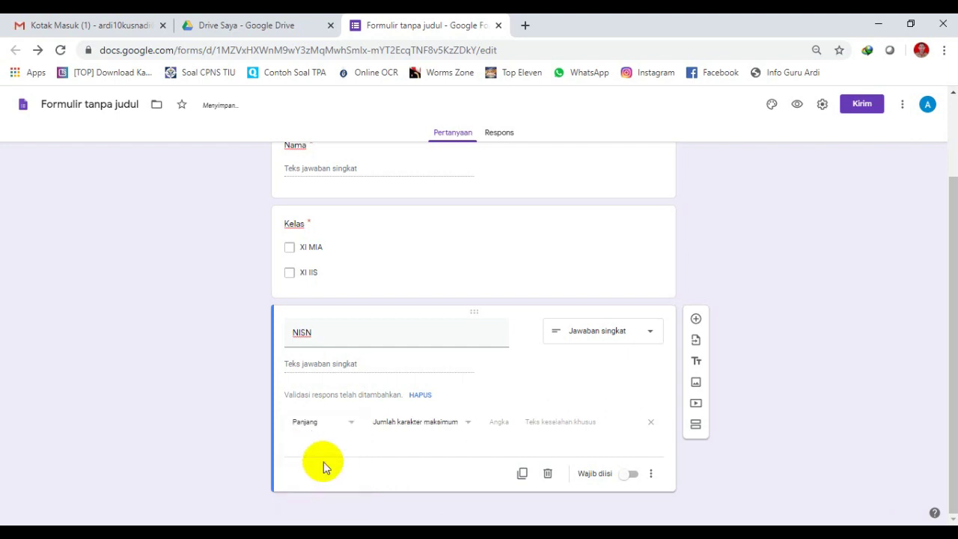
Set the length rule to Jumlah karakter minimum of 10 characters.
click(440, 422)
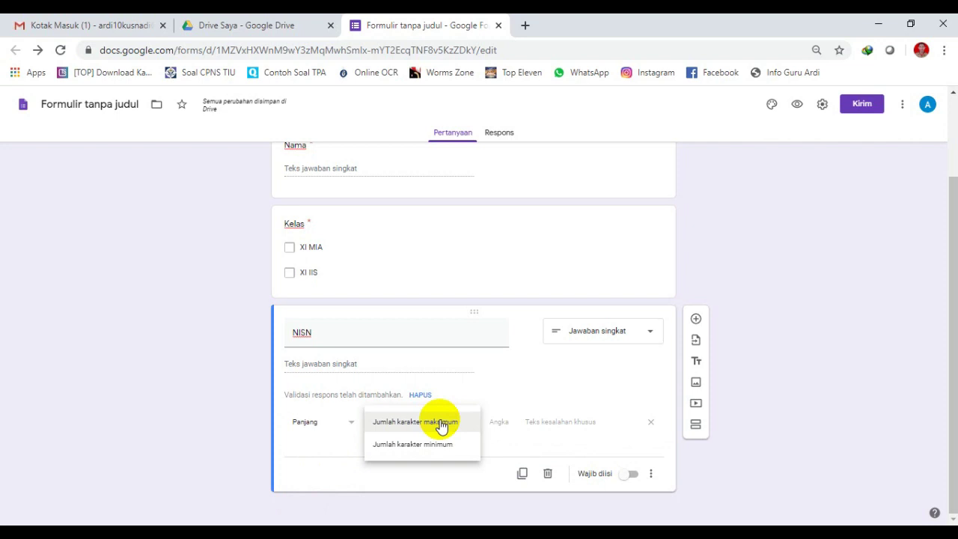
click(344, 423)
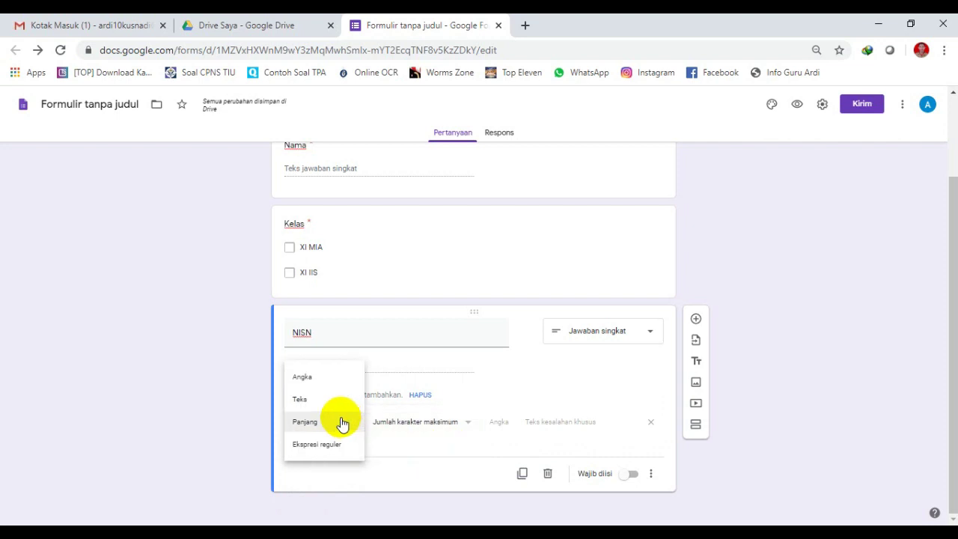
click(405, 422)
click(439, 432)
click(419, 443)
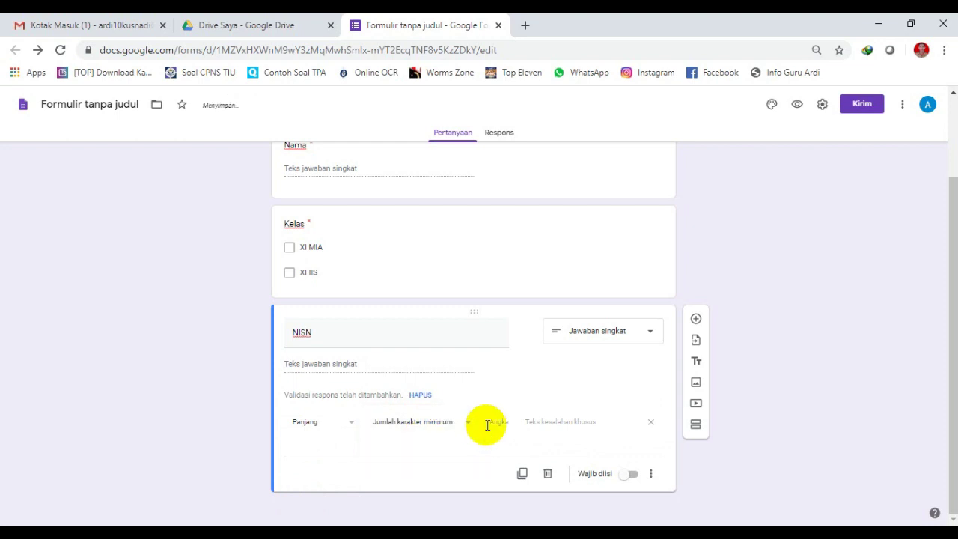
click(498, 420)
text(1)
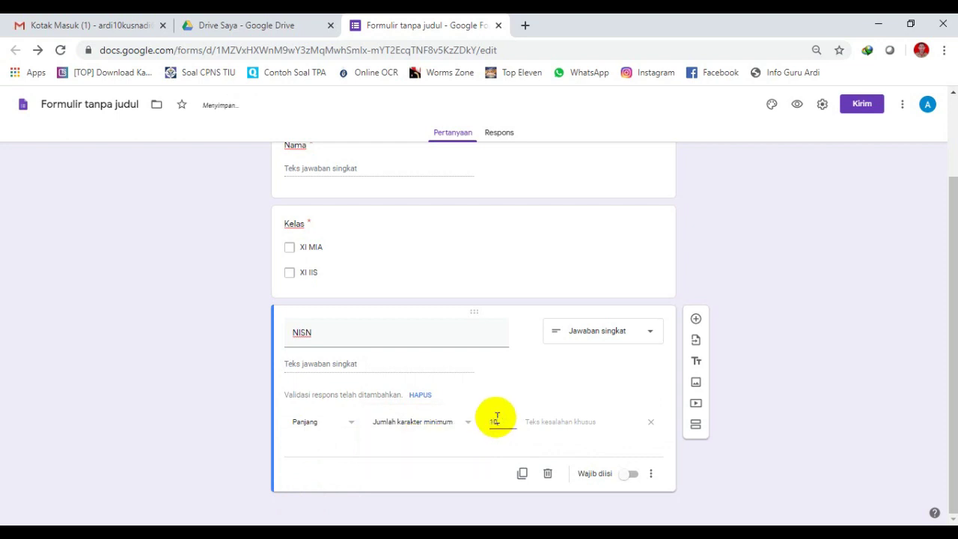
text(0)
click(524, 423)
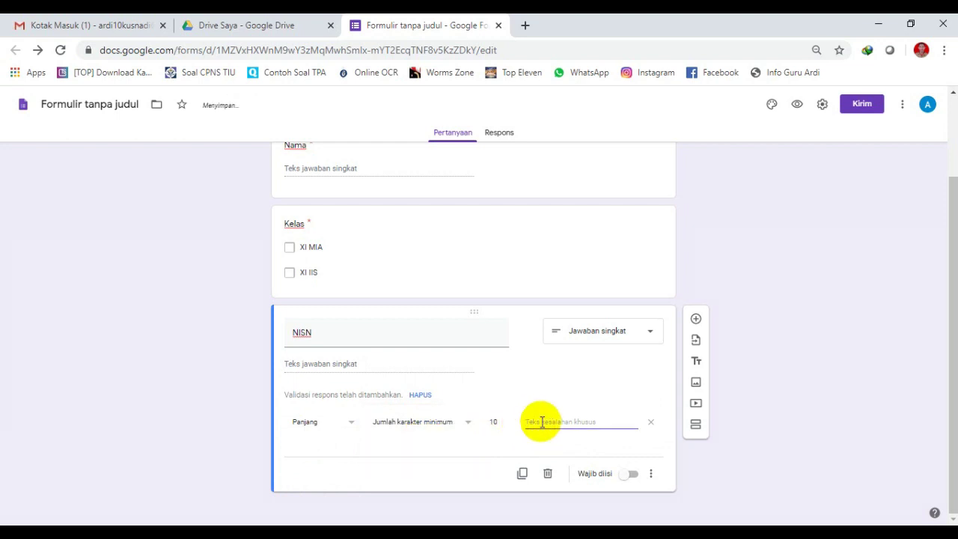
click(342, 422)
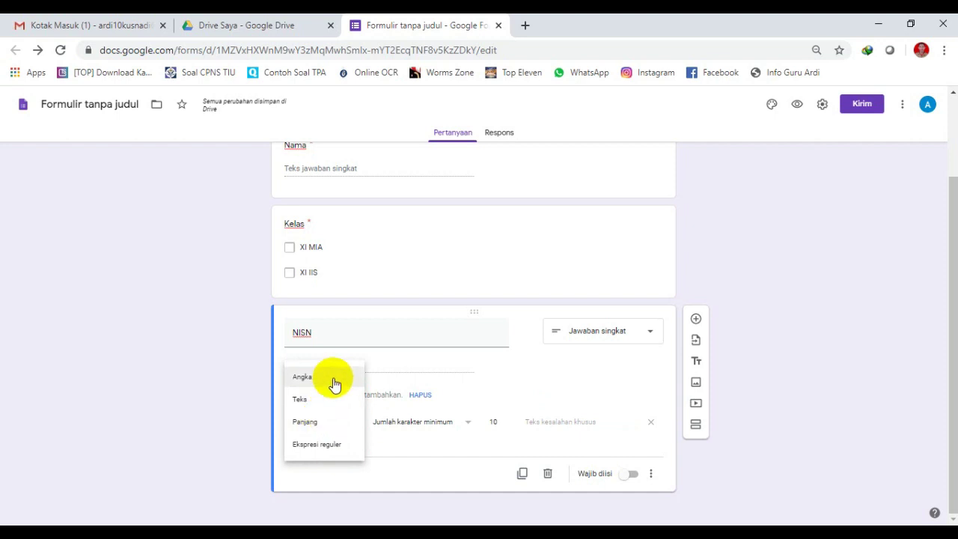
click(531, 421)
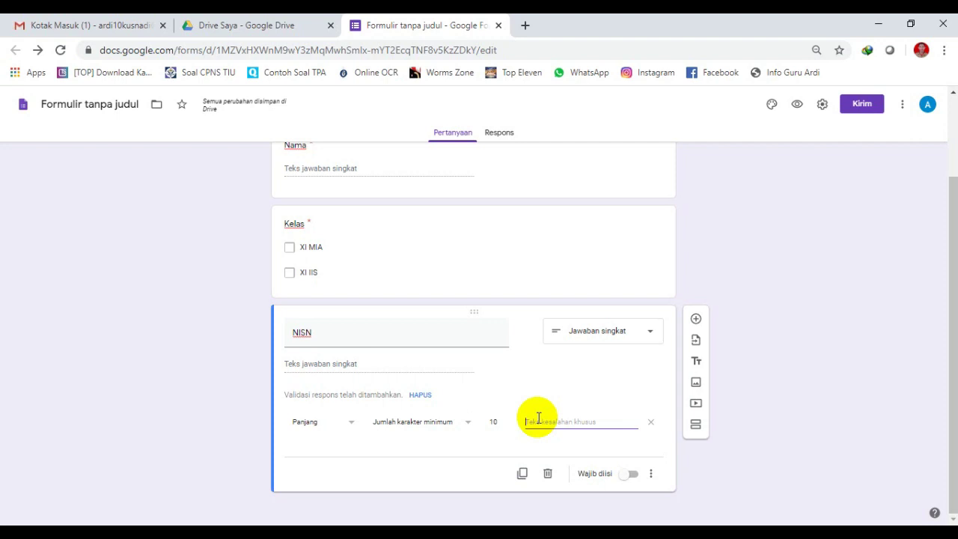
Give NISN the error message 'Maaf, NISN yang dimasukkan salah', make it required, and add a question.
text(Ma)
text(af NISN yang )
text(dimasukkan )
text(sala)
key(BackSpace)
text(la)
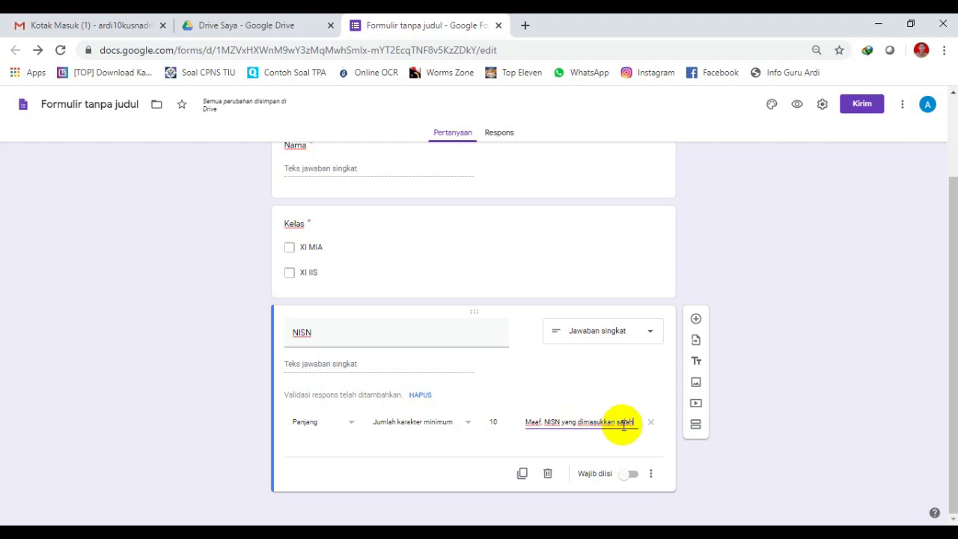
click(632, 478)
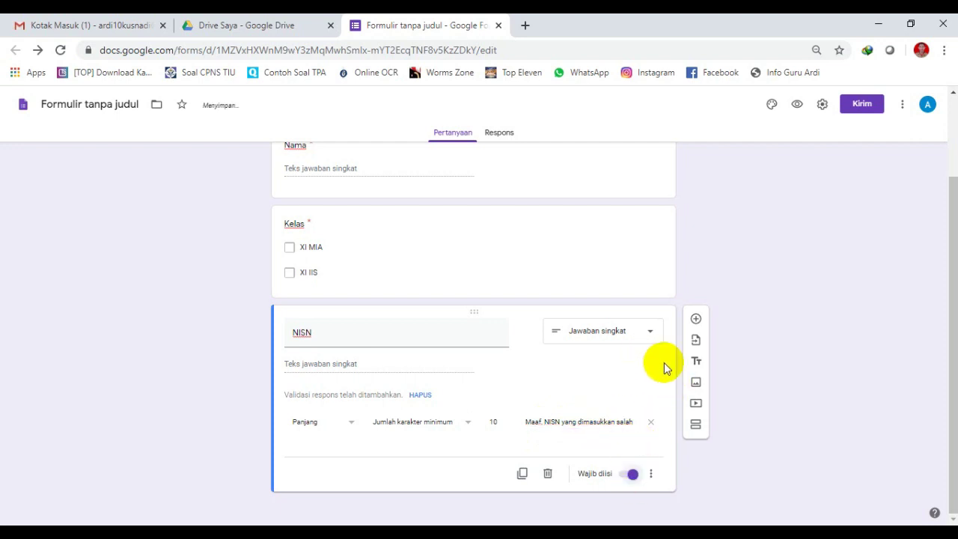
click(697, 319)
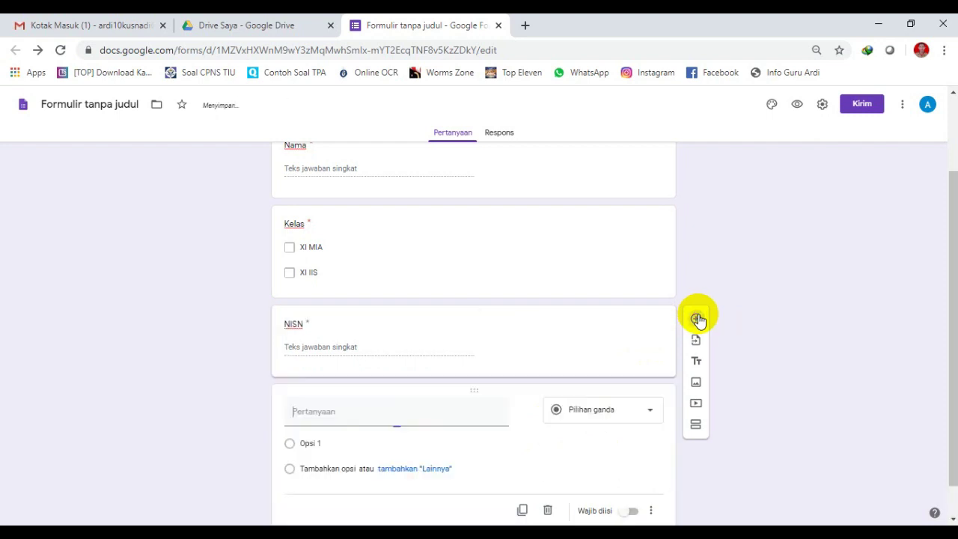
Title the new question 'Tanggal Lahir', set its type to Tanggal, and mark it Wajib diisi.
text(Tanggal)
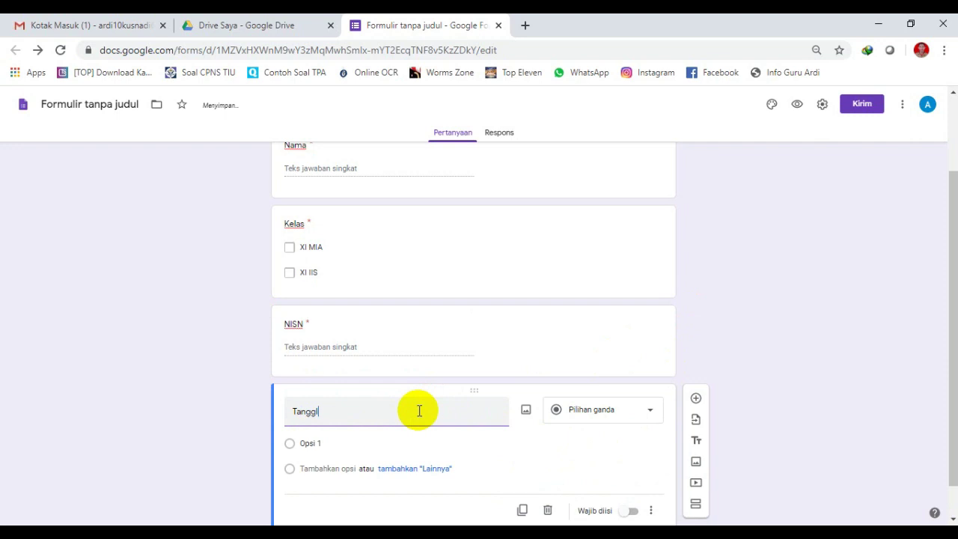
text( Lahir)
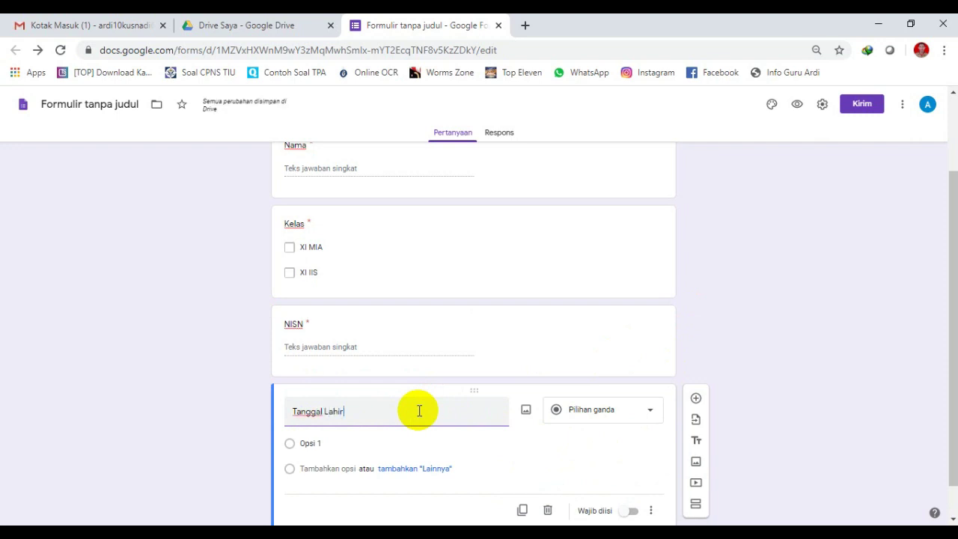
click(604, 412)
click(589, 410)
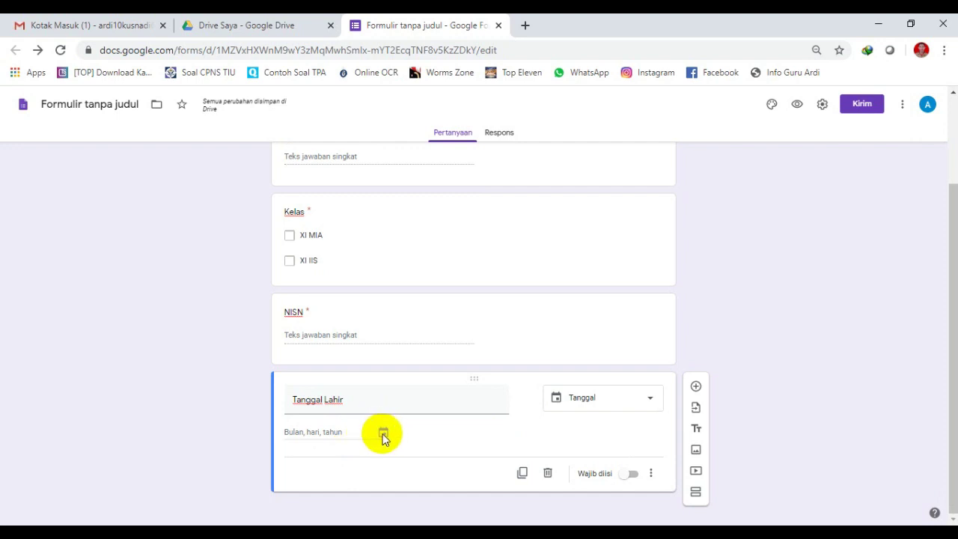
click(631, 473)
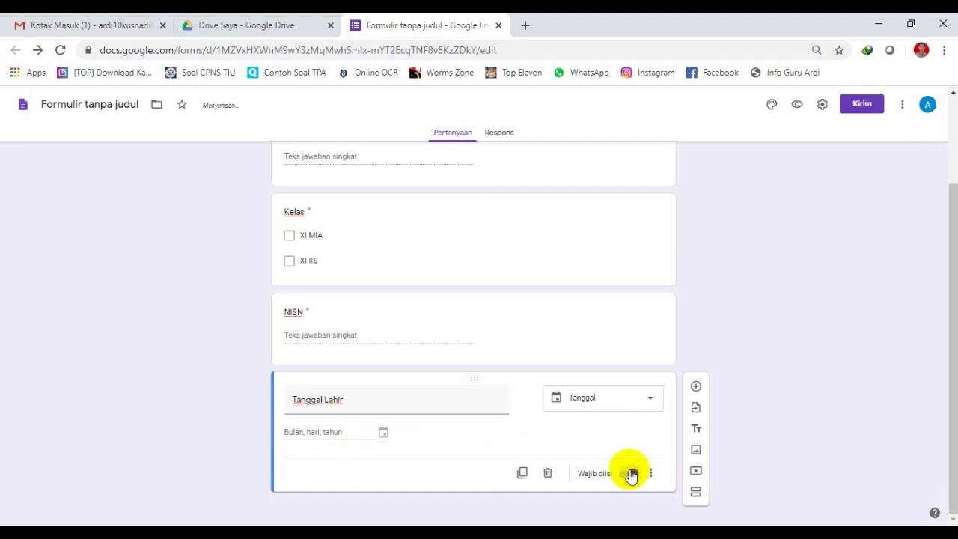
Add a fifth question 'Tempat Lahir' as a Jawaban singkat with Wajib diisi switched on.
click(697, 386)
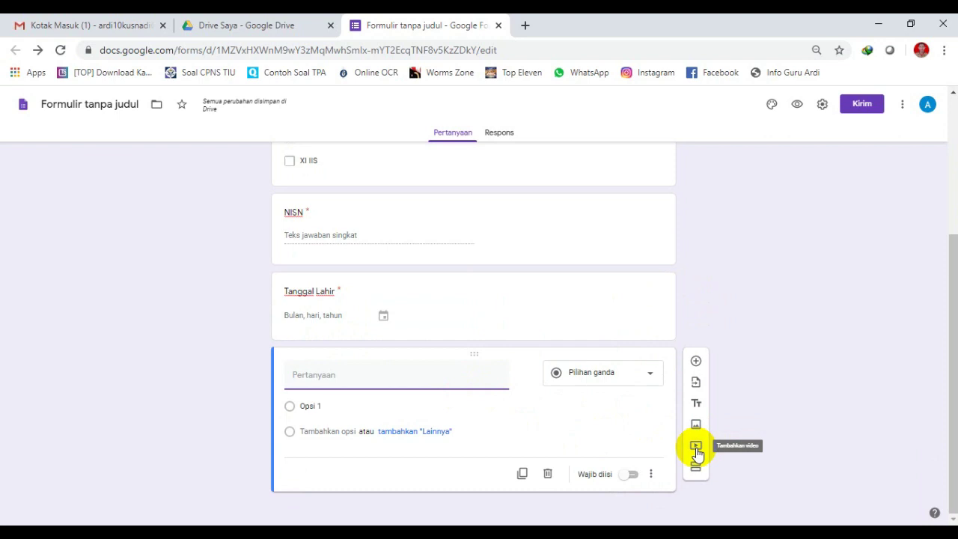
mouse_move(359, 380)
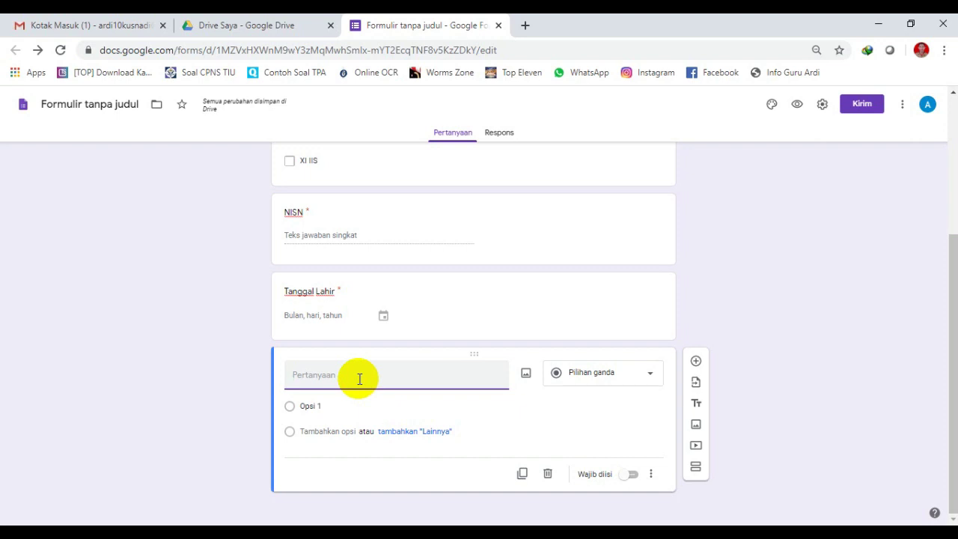
text(Tang)
key(ctrl+z)
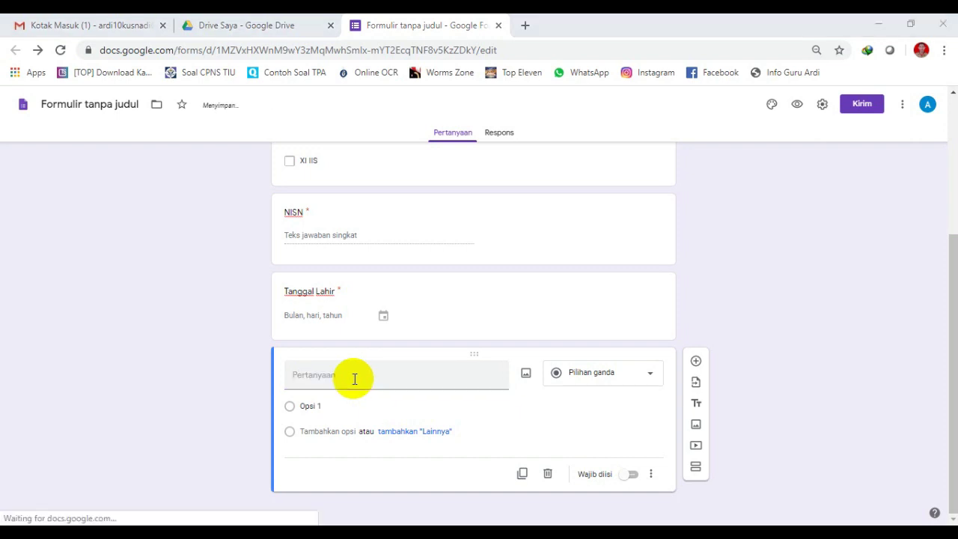
click(353, 379)
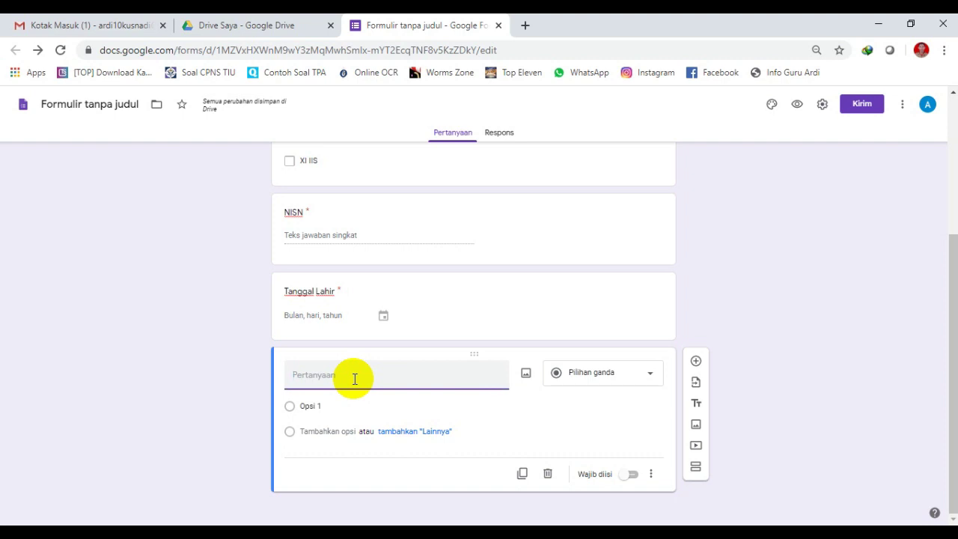
text(Tempat Lahir)
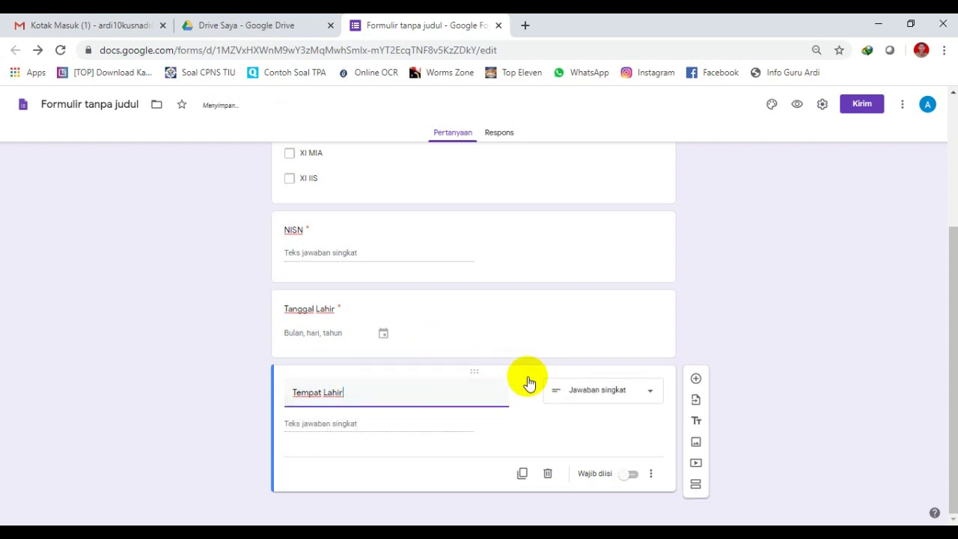
click(337, 416)
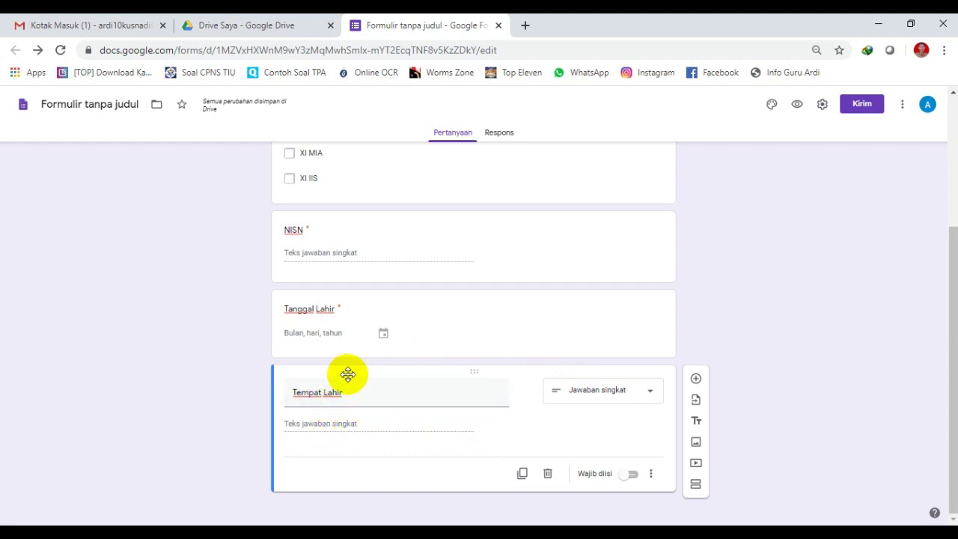
click(651, 474)
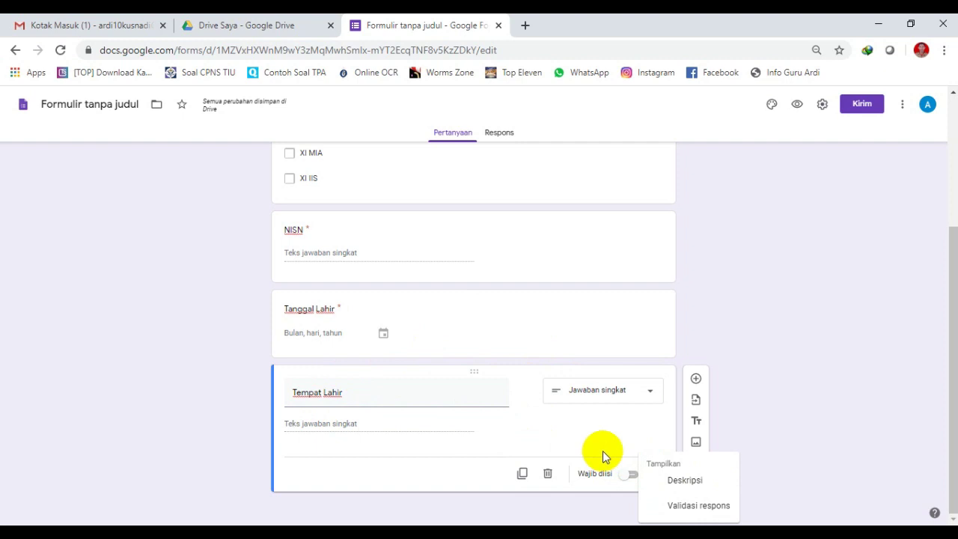
click(631, 474)
click(633, 474)
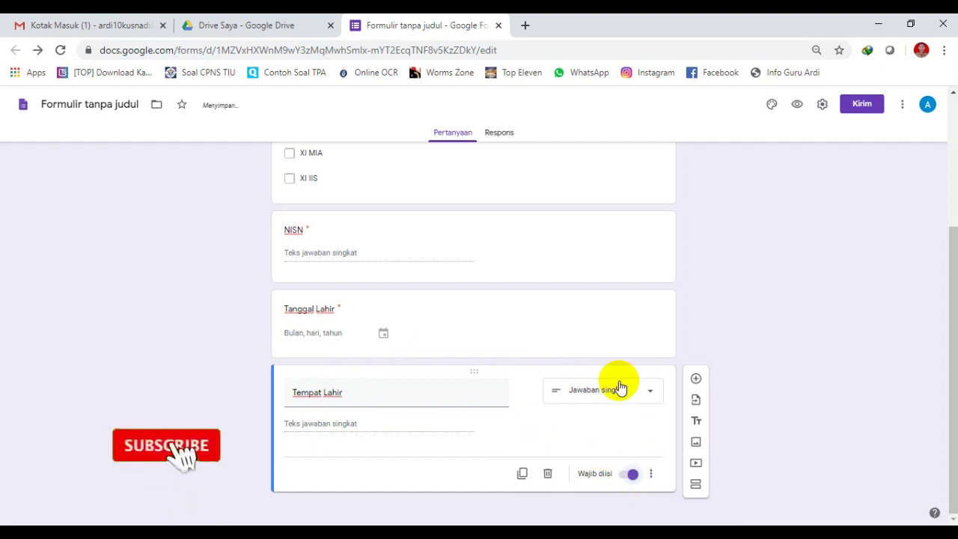
scroll(568, 288, up, 3)
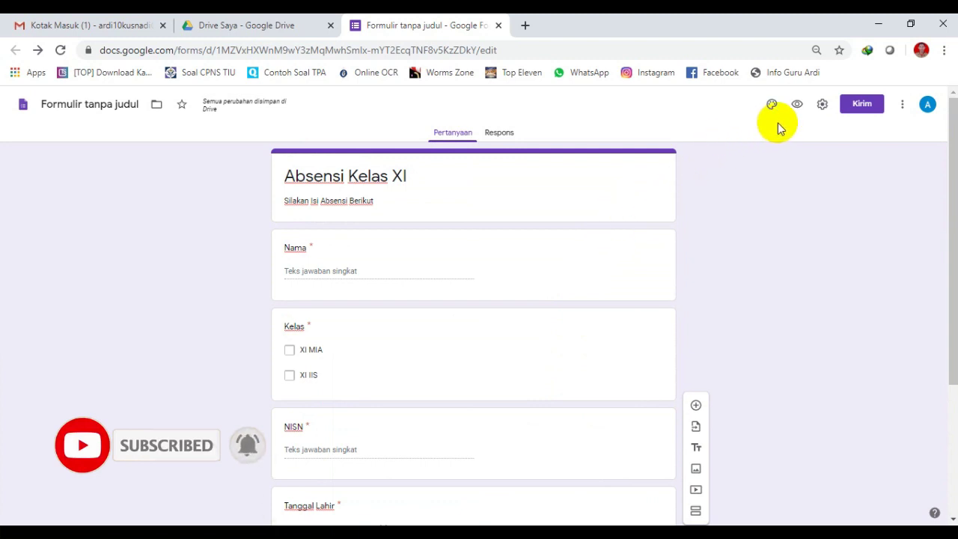
In the form preview, enter the respondent's name and select only the XI MIA class.
click(800, 105)
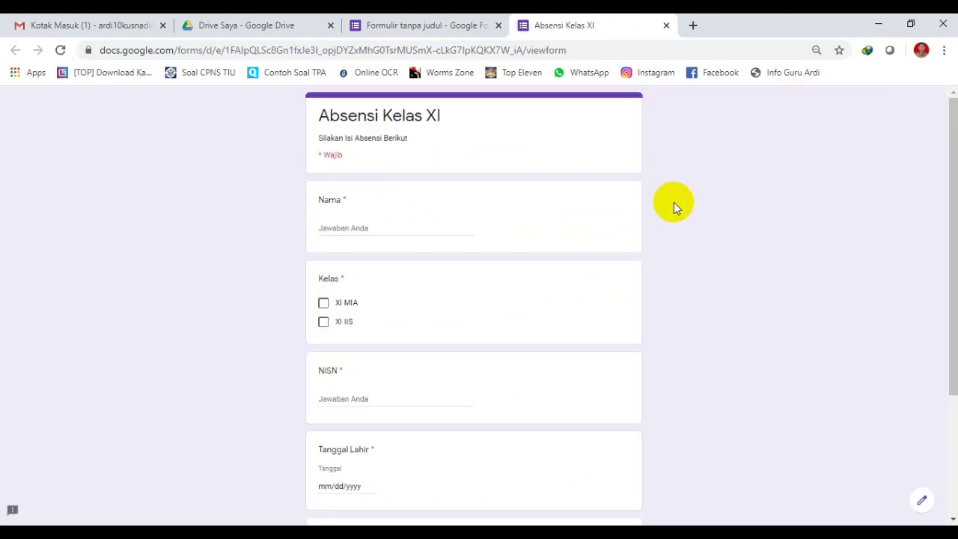
click(346, 231)
click(324, 303)
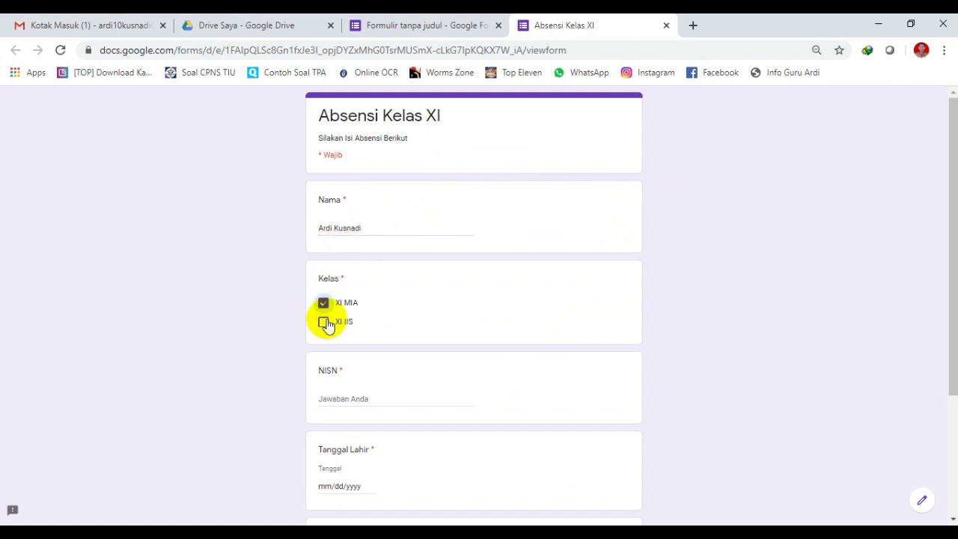
click(326, 322)
scroll(374, 314, down, 1)
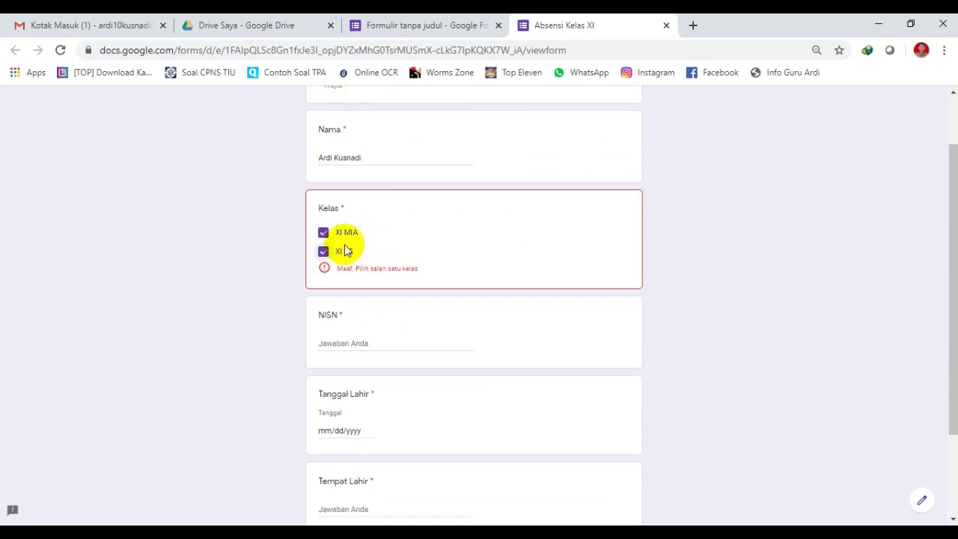
scroll(344, 247, up, 1)
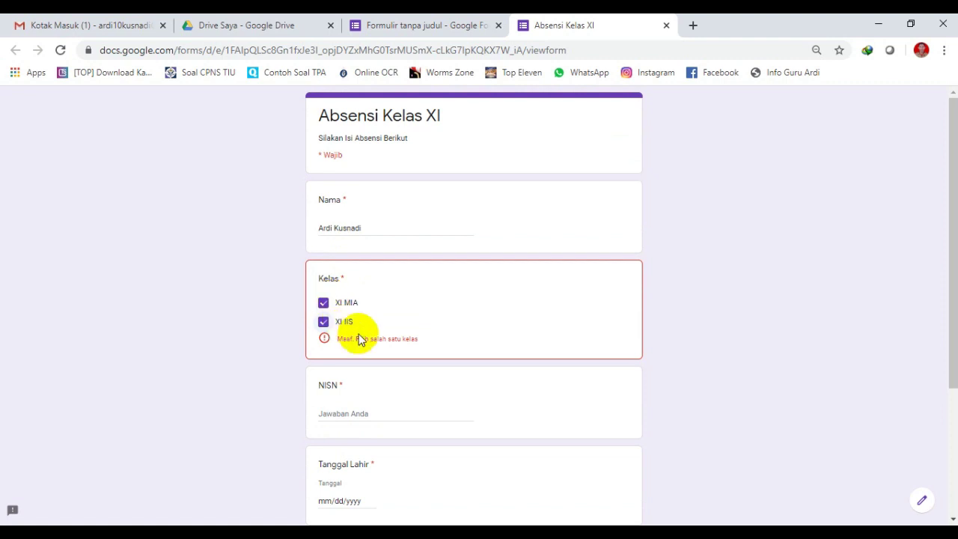
click(322, 323)
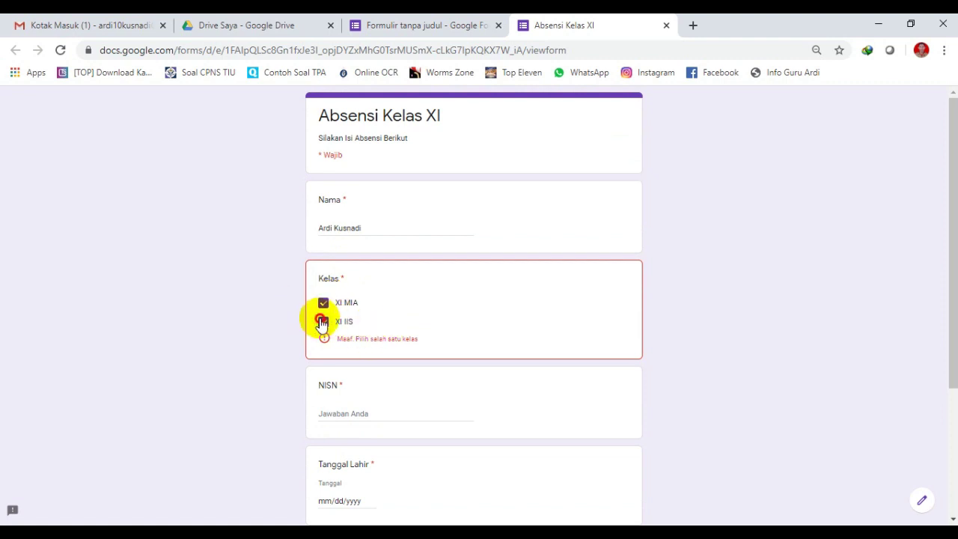
click(323, 304)
click(322, 324)
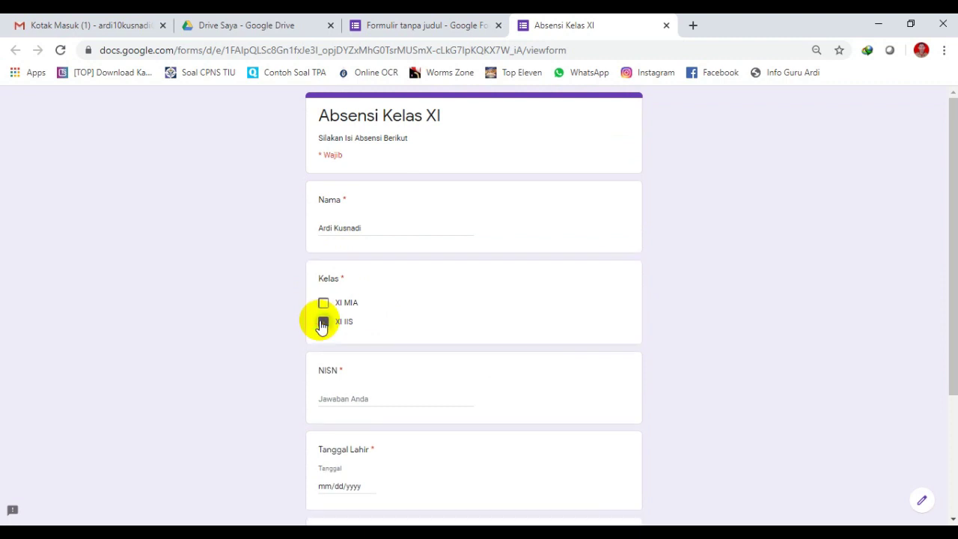
click(322, 304)
click(322, 324)
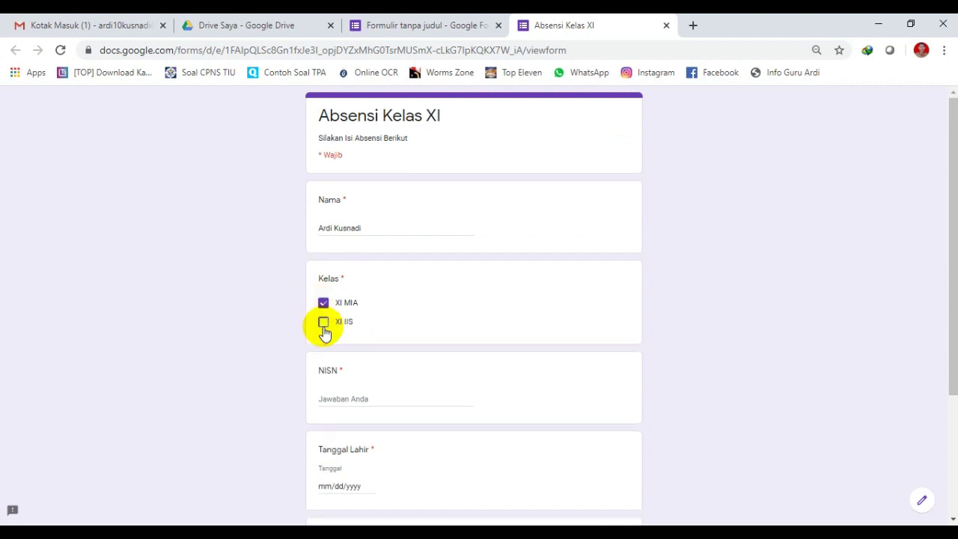
Answer NISN with a 10-digit number, replacing the too-short 014 entry.
scroll(437, 276, down, 2)
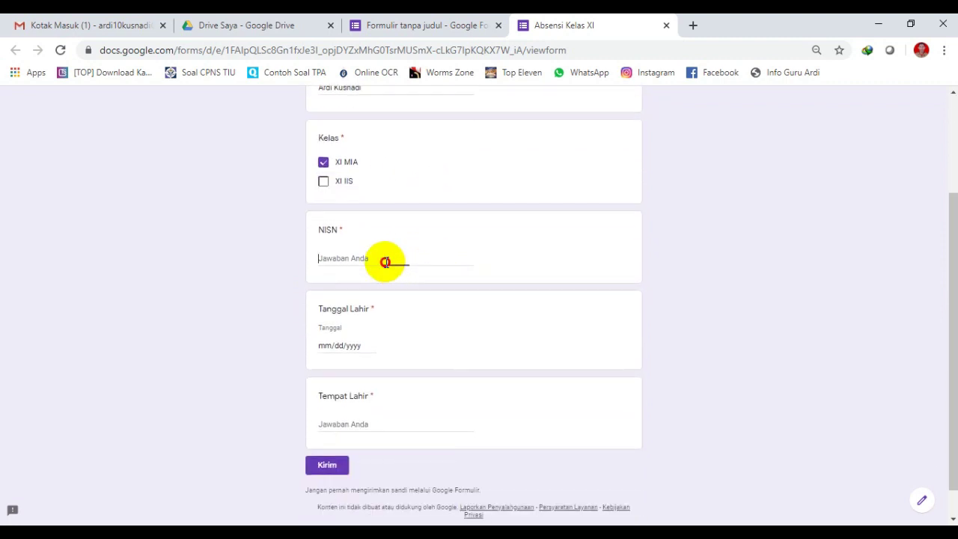
click(388, 262)
text(udh)
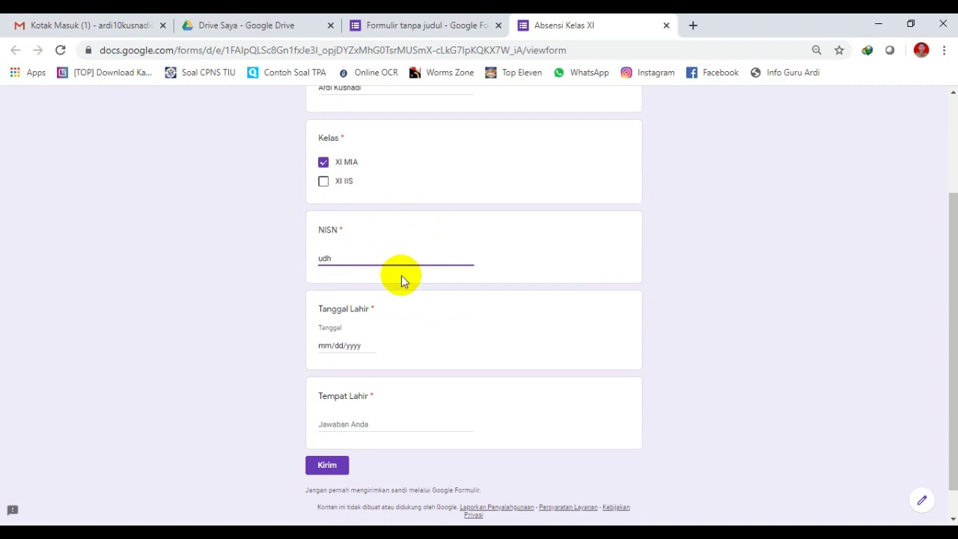
key(ctrl+a)
key(BackSpace)
text(u0)
key(BackSpace)
key(BackSpace)
text(014)
click(338, 342)
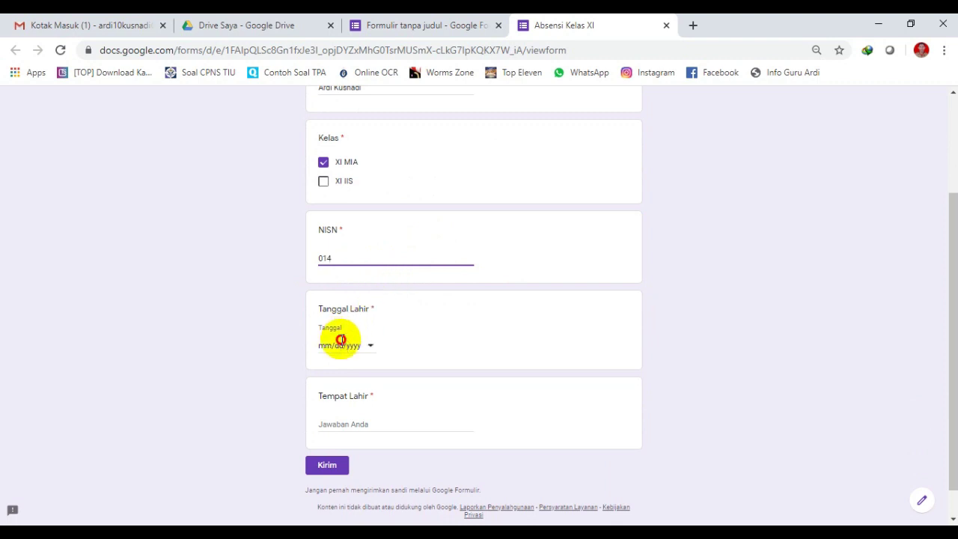
click(362, 256)
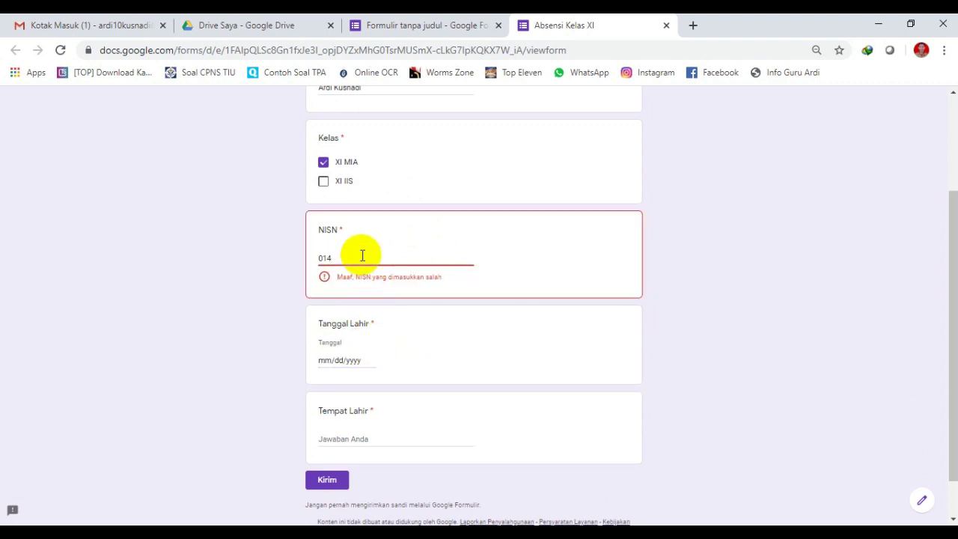
drag(362, 256, 277, 265)
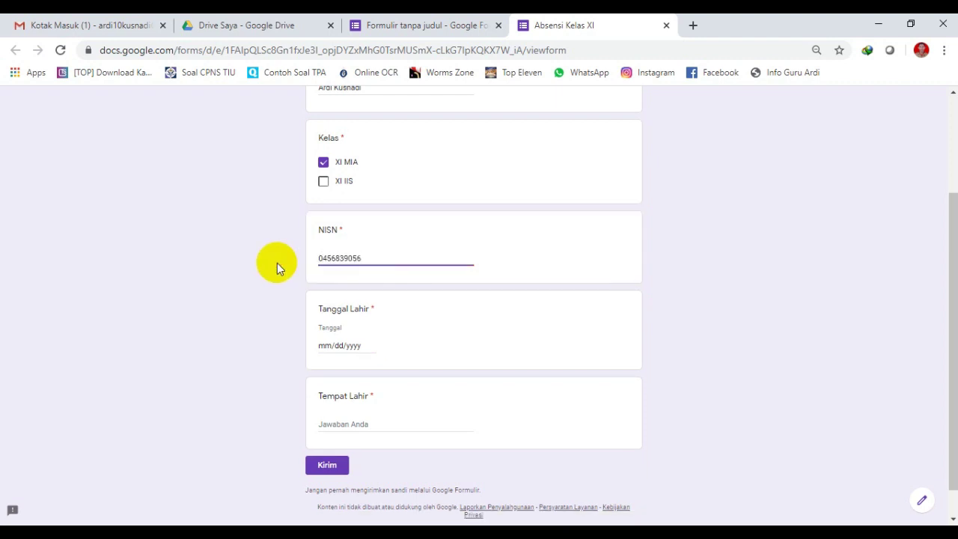
Pick 1 November 2019 as the birth date, enter Kalbar as birthplace, and submit.
click(369, 346)
click(414, 364)
click(414, 364)
click(414, 364)
click(414, 364)
click(414, 365)
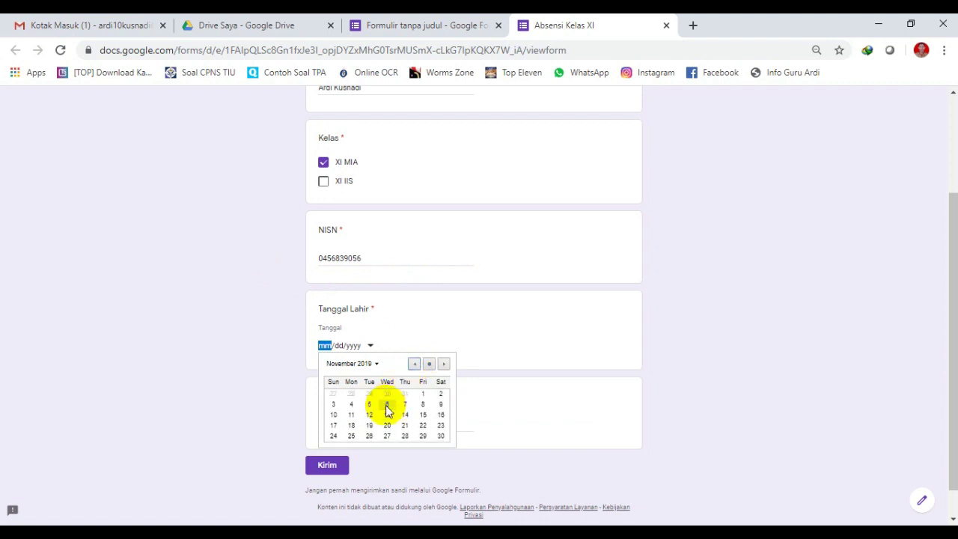
click(423, 394)
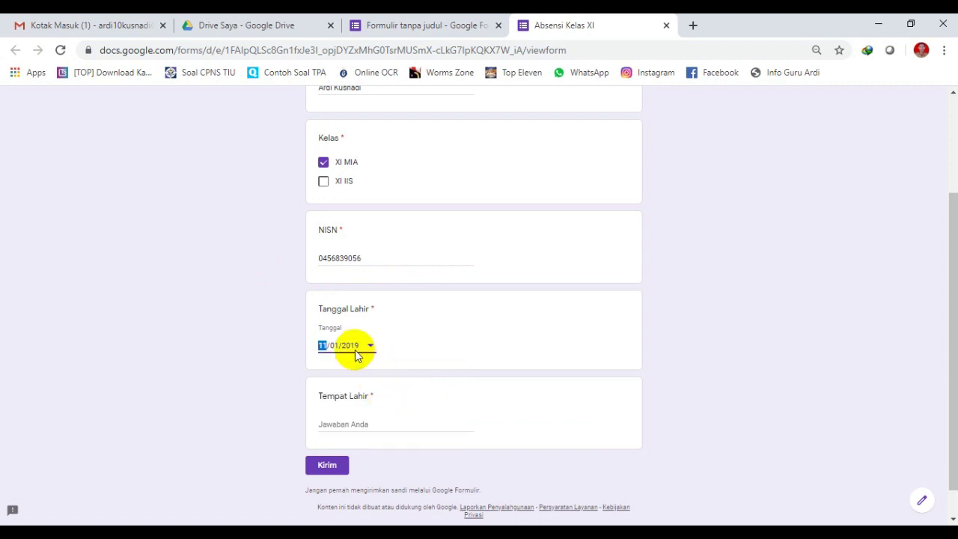
click(322, 346)
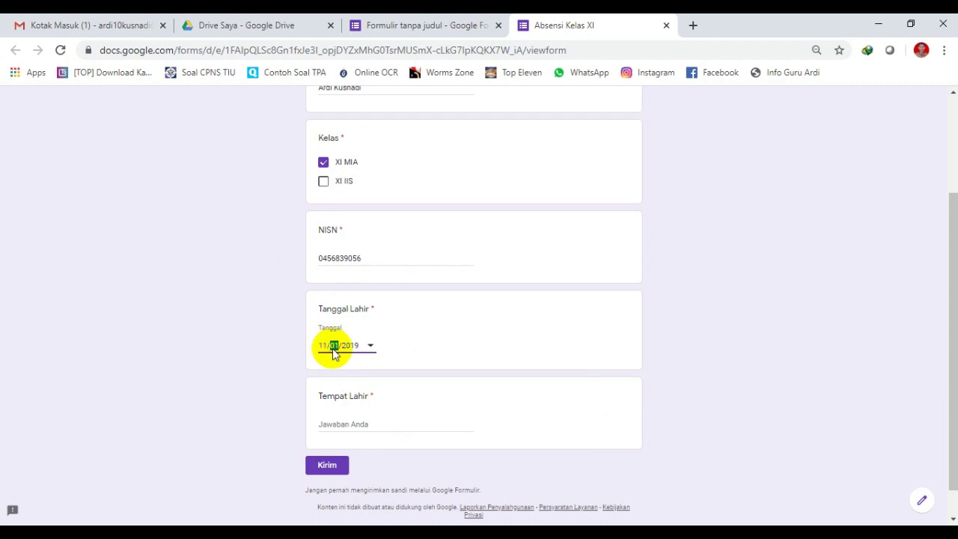
click(347, 424)
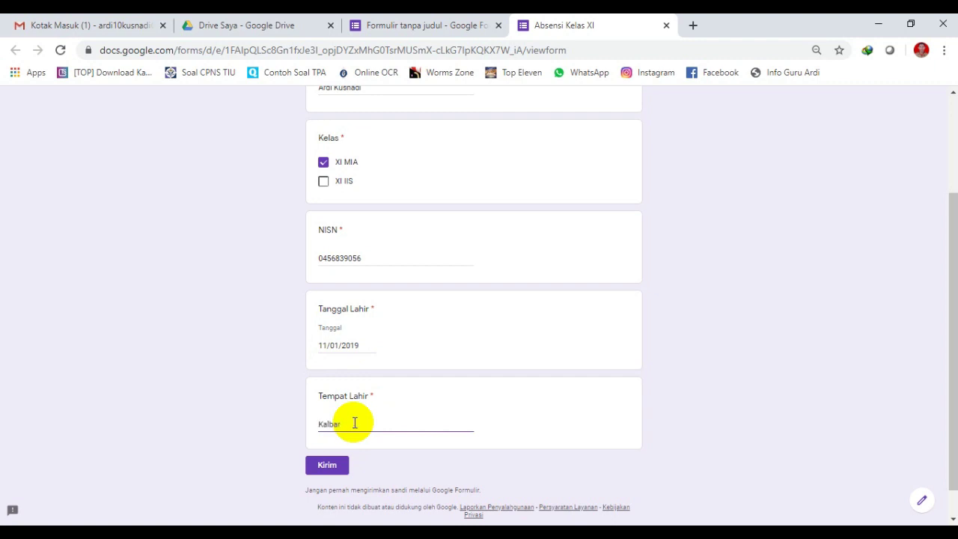
click(327, 465)
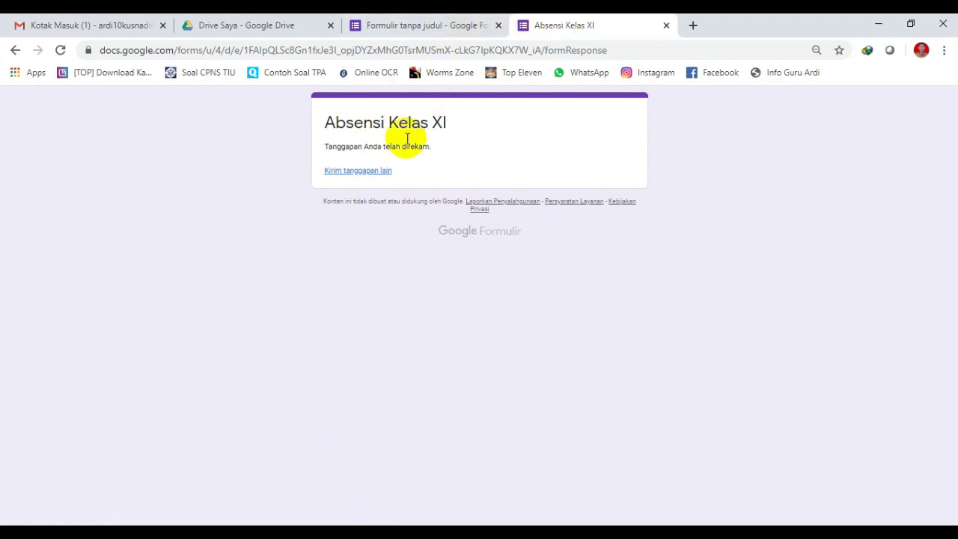
Close the preview tab, review the single response under Respons, then go back to Pertanyaan.
click(665, 25)
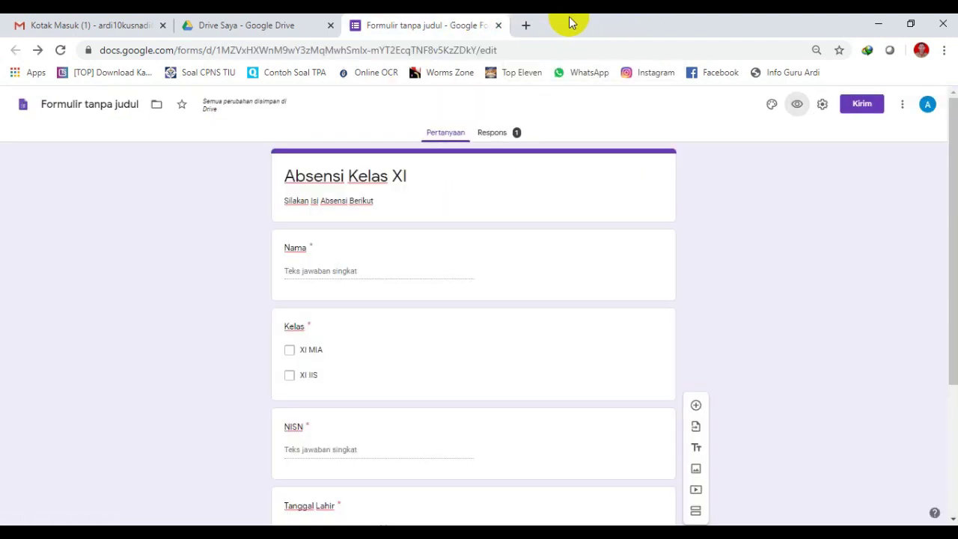
click(490, 132)
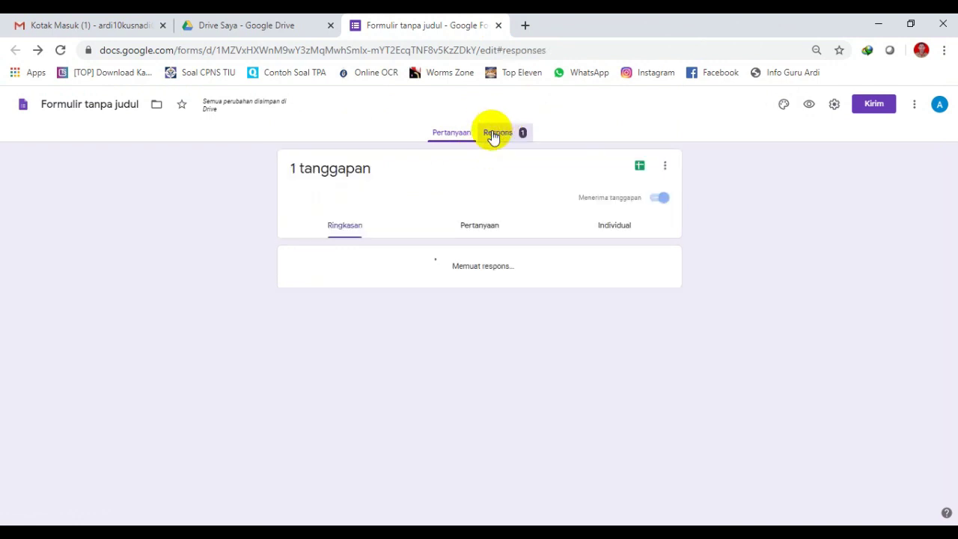
scroll(477, 174, down, 2)
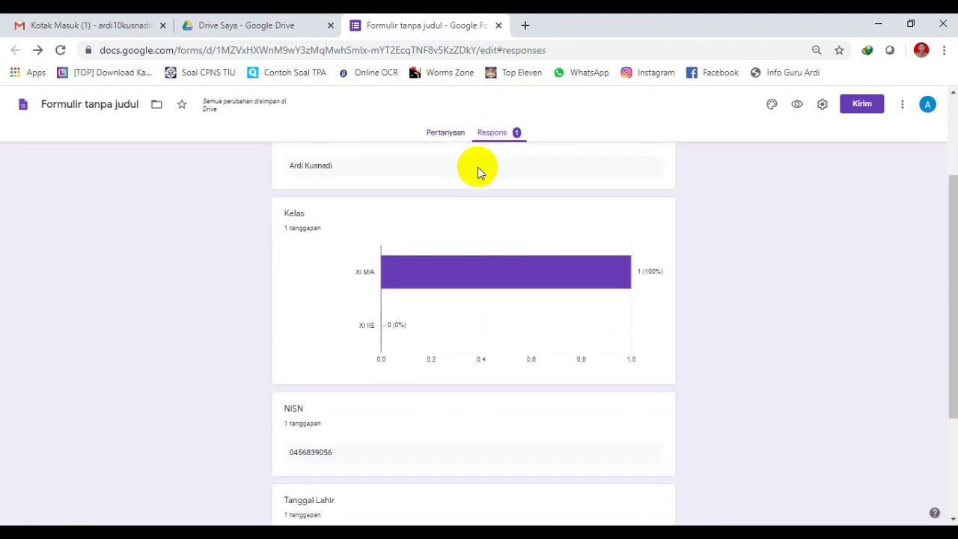
scroll(477, 171, down, 2)
scroll(475, 164, up, 1)
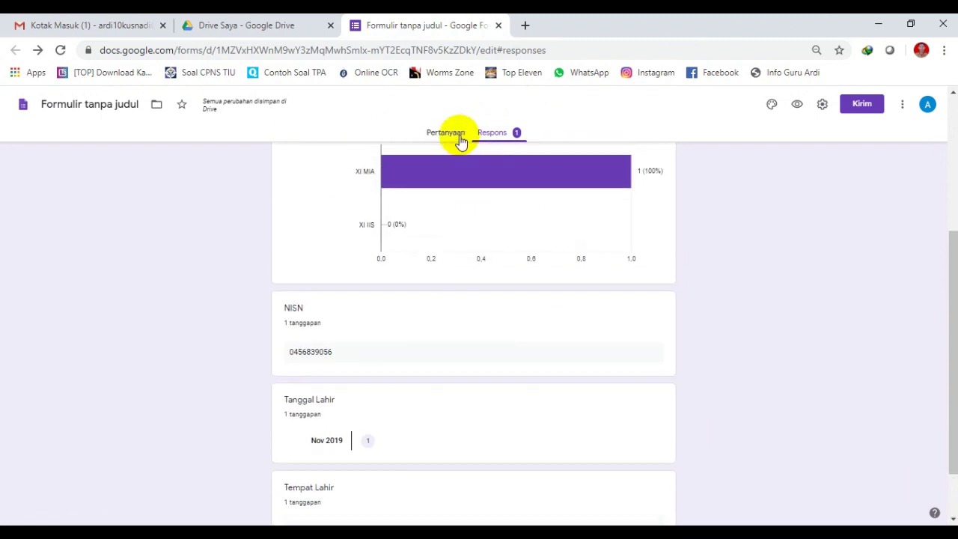
click(459, 138)
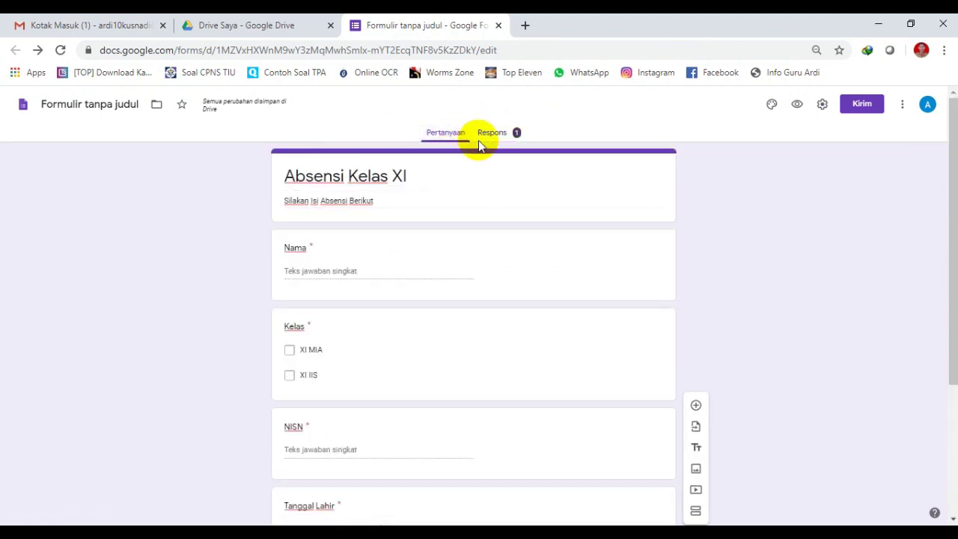
Insert the open-book image as the form header via Pilih gambar in the theme options.
click(774, 109)
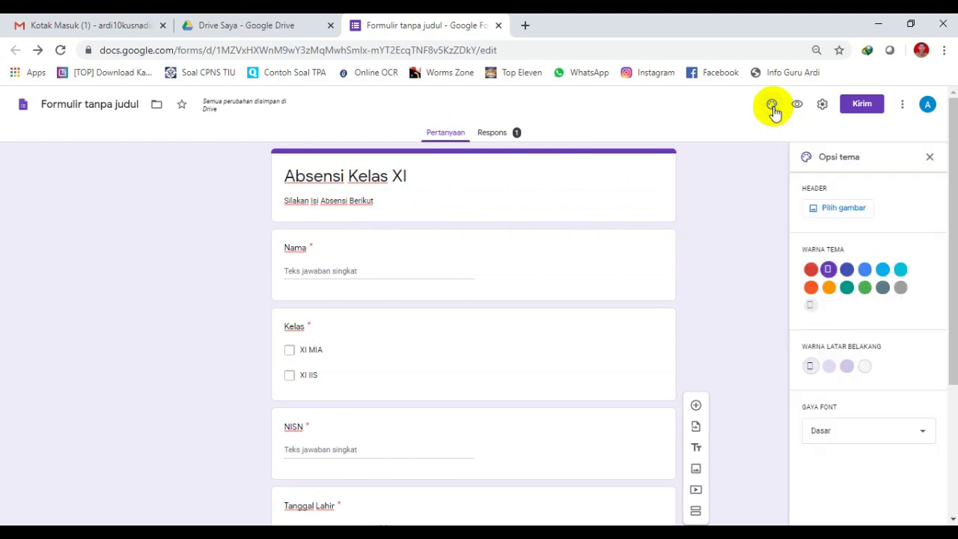
click(827, 209)
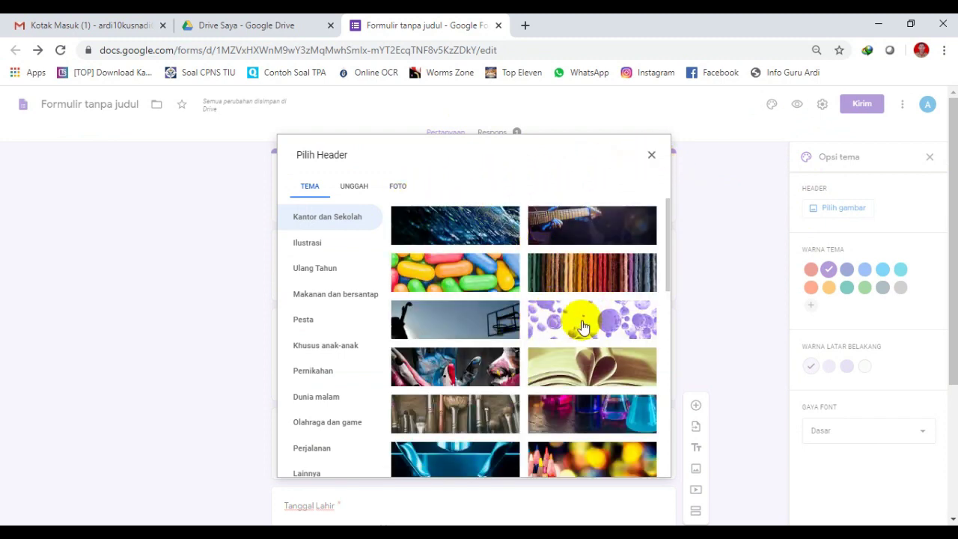
click(567, 369)
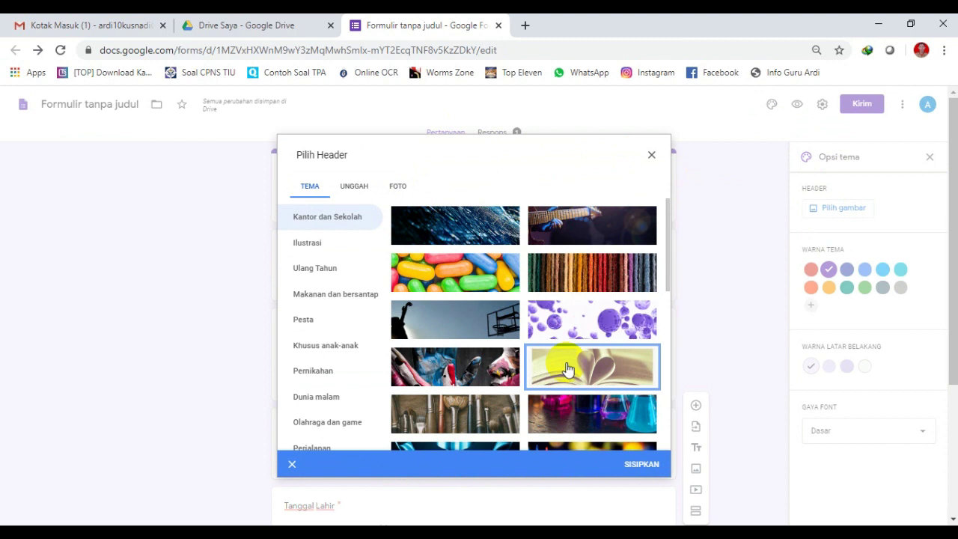
click(642, 464)
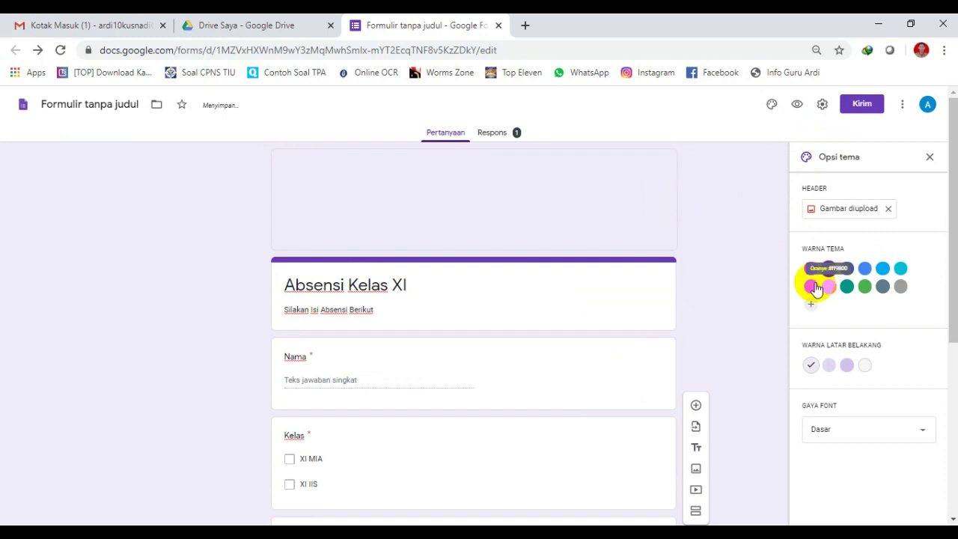
Add custom theme colour #51afbd and choose the light-blue background swatch.
click(814, 286)
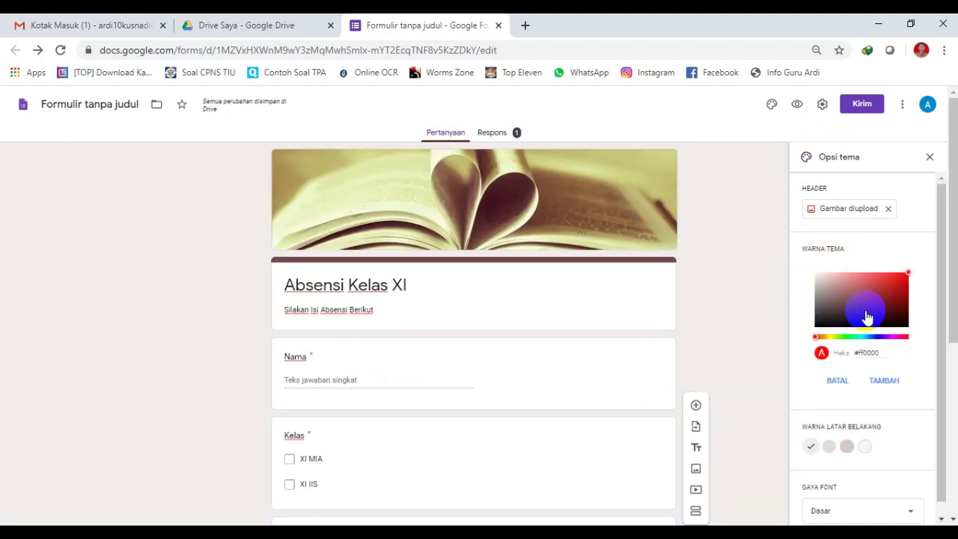
click(859, 337)
click(870, 338)
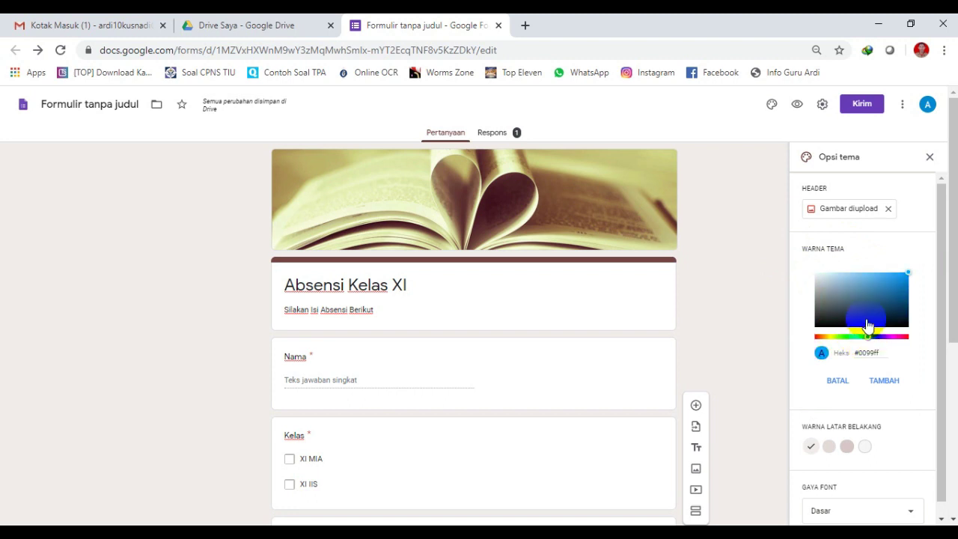
click(837, 381)
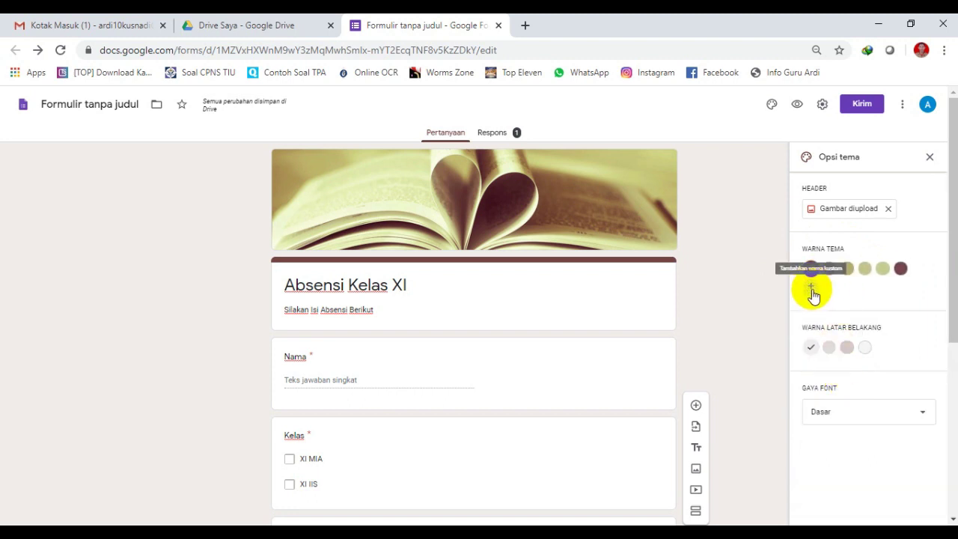
click(812, 292)
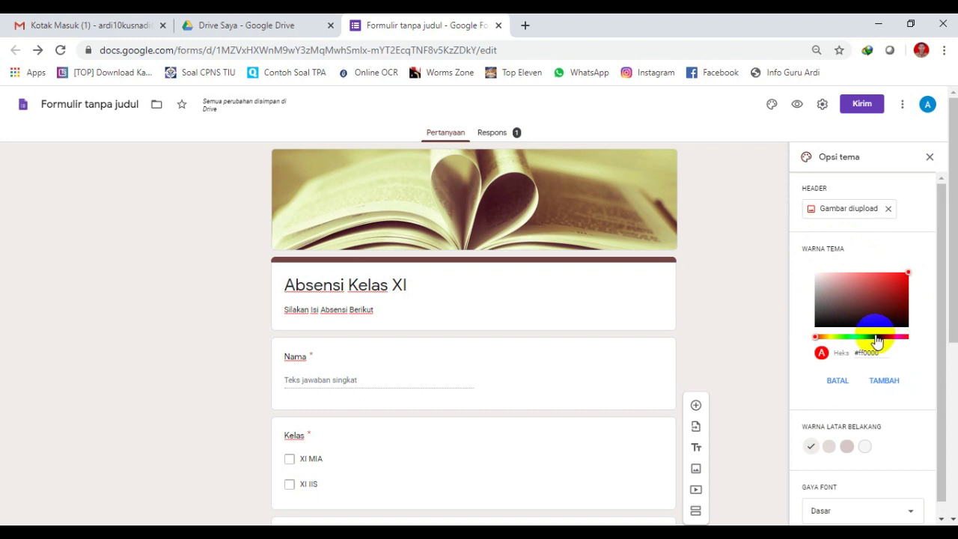
drag(875, 337, 863, 336)
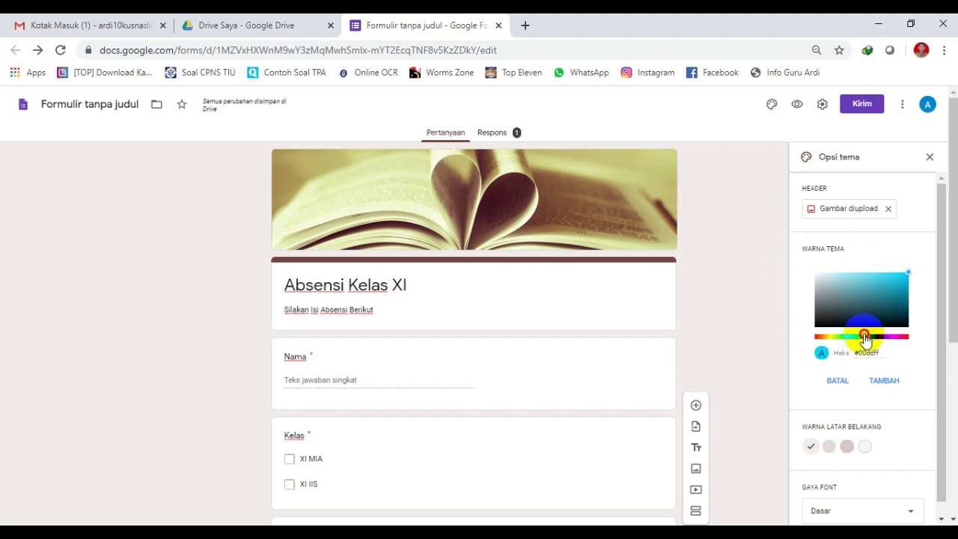
click(880, 294)
mouse_move(881, 298)
mouse_down()
mouse_move(879, 277)
mouse_move(873, 300)
mouse_move(867, 286)
mouse_up()
click(877, 380)
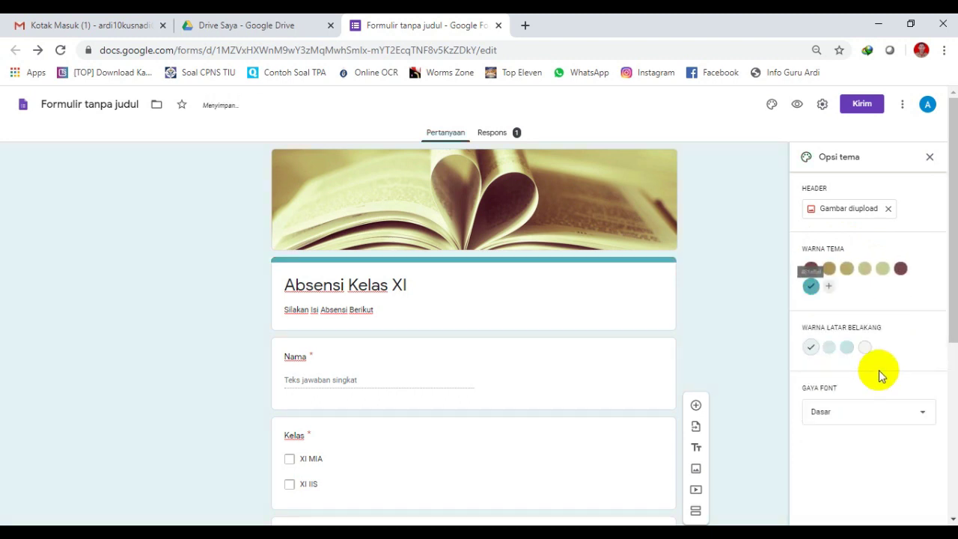
click(848, 348)
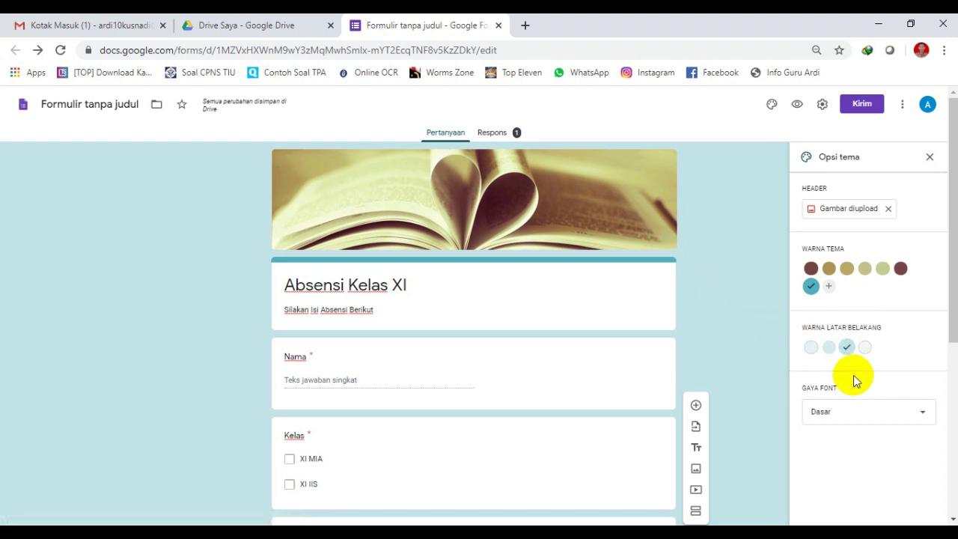
Choose Lucu under Gaya Font, after trying Dekoratif and Formal, and close Opsi tema.
click(865, 412)
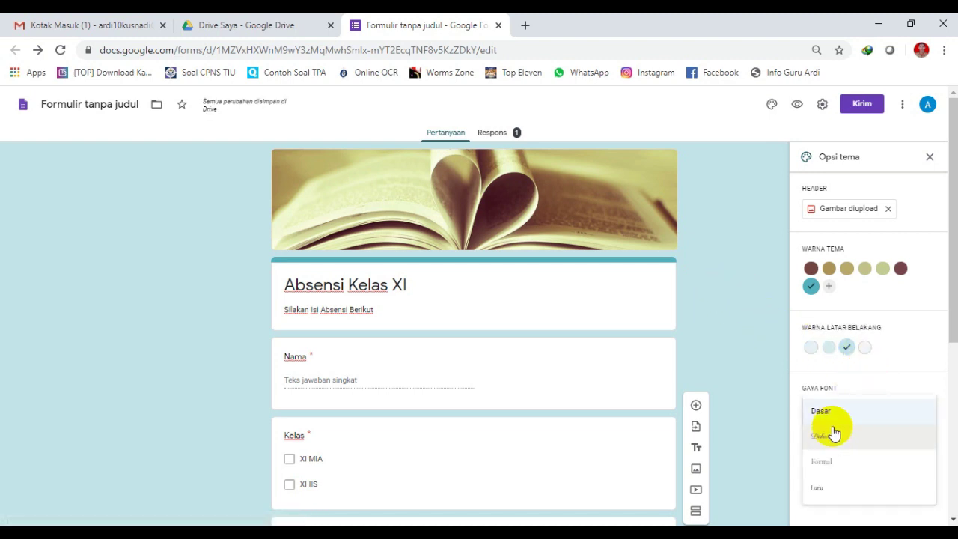
click(831, 440)
click(846, 421)
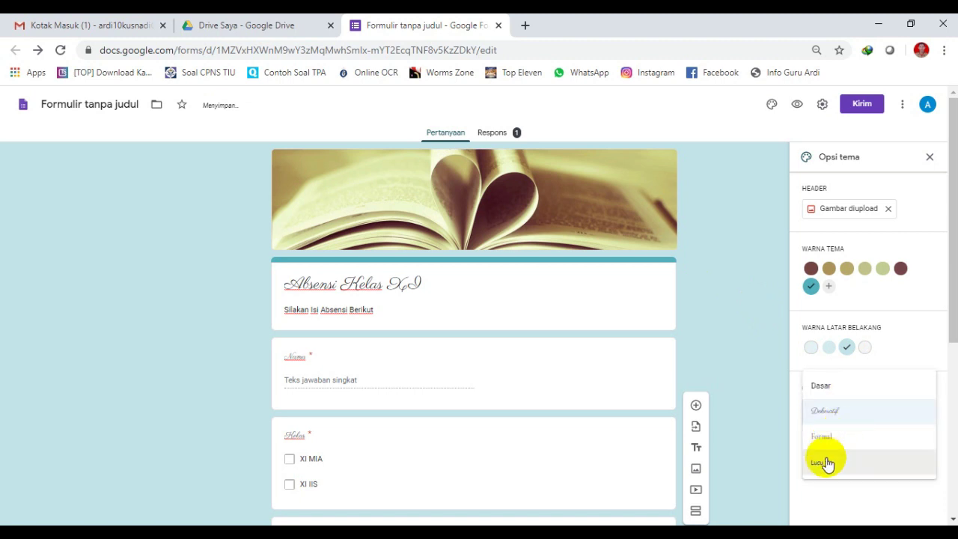
click(835, 438)
click(837, 421)
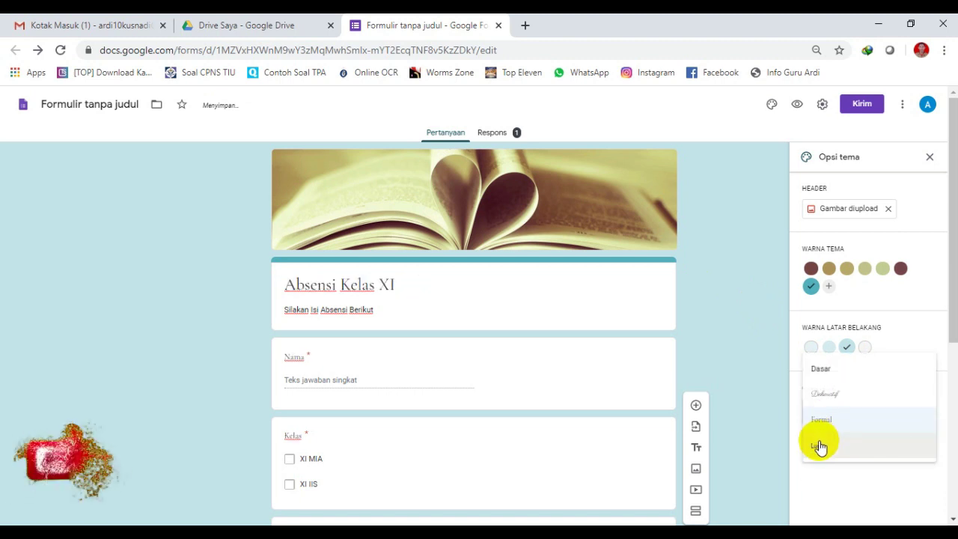
click(819, 445)
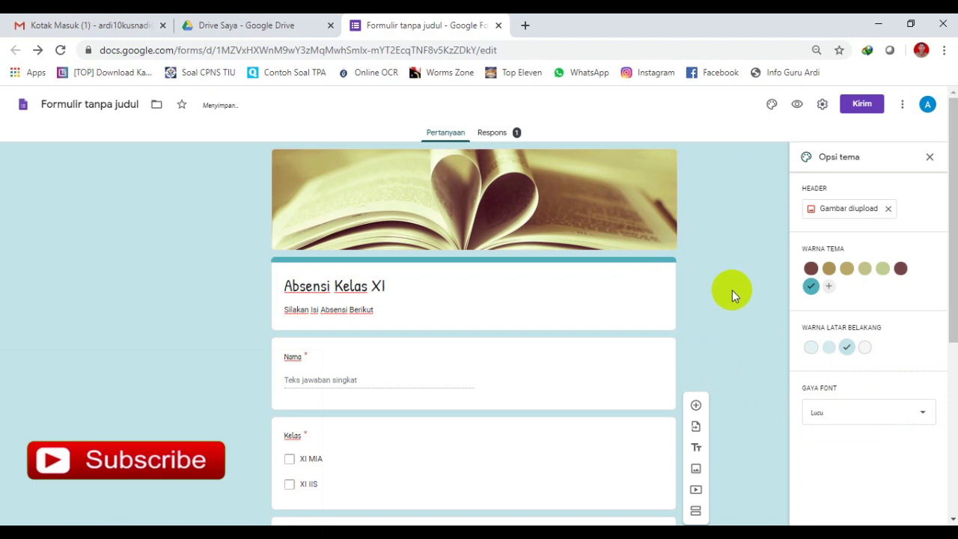
scroll(732, 290, down, 4)
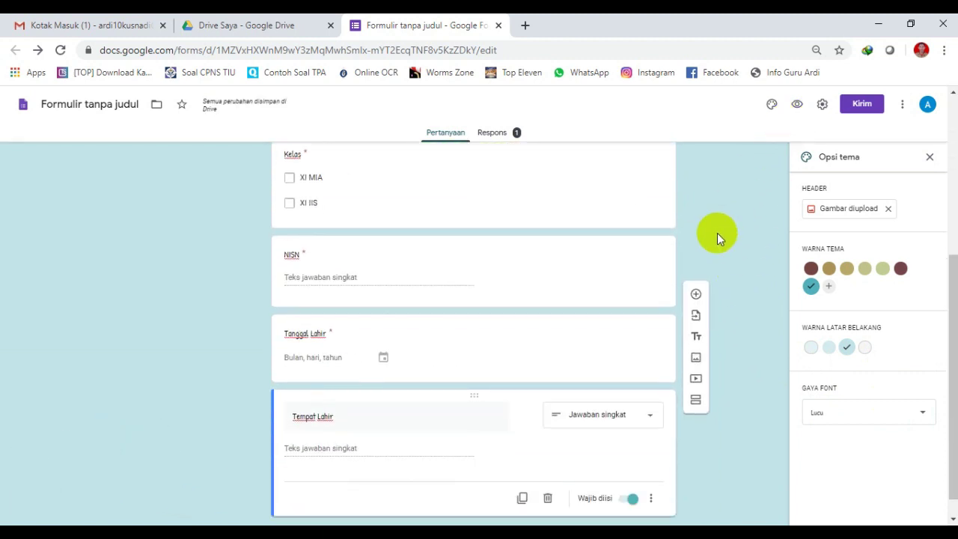
scroll(716, 233, up, 2)
scroll(717, 233, up, 2)
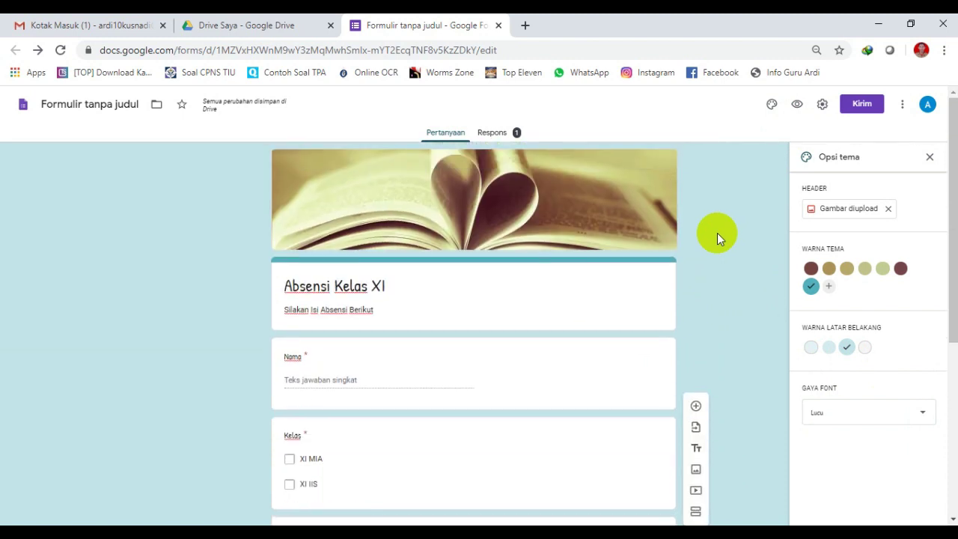
click(929, 157)
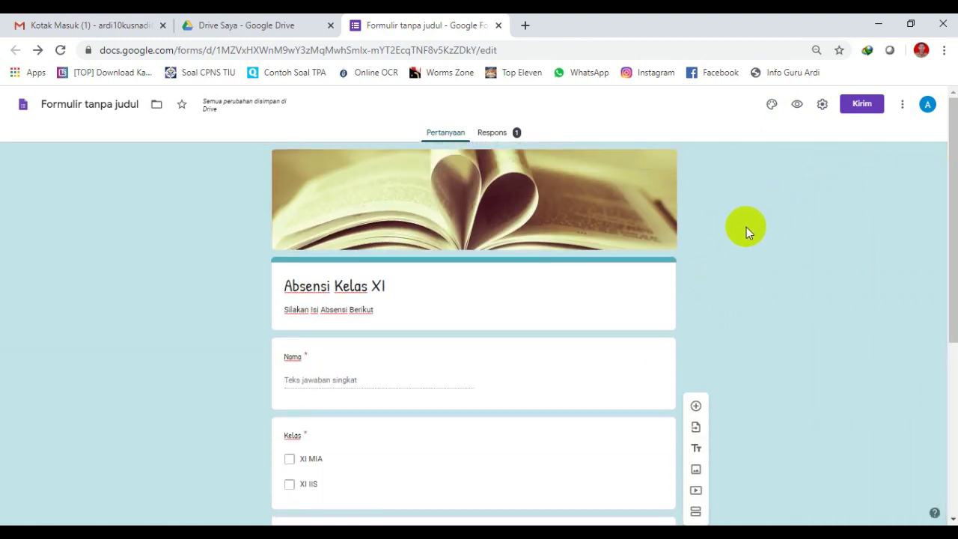